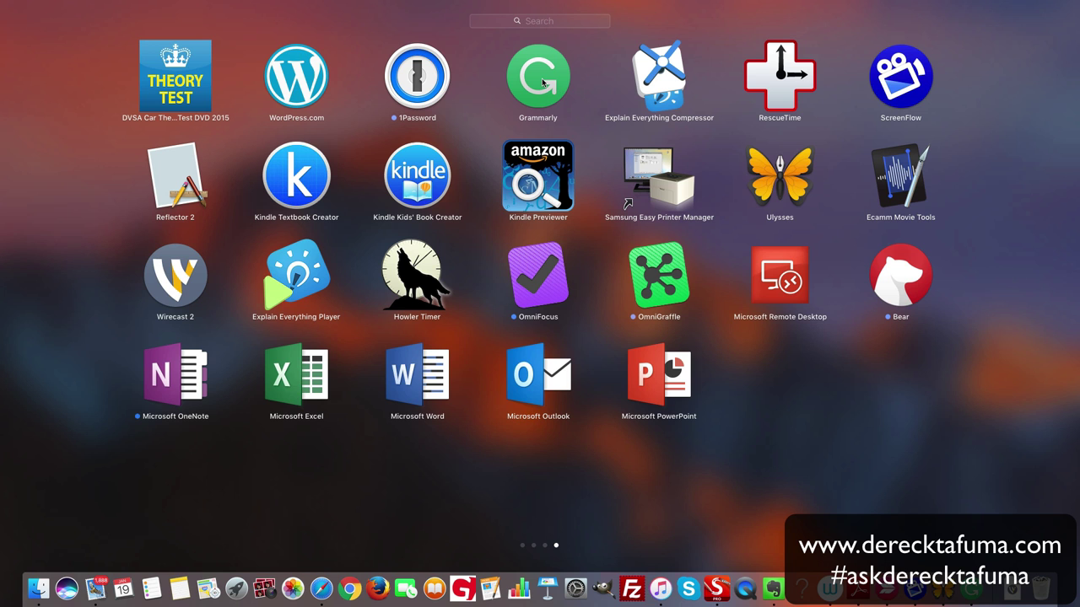
- Open Grammarly and look over the list of saved documents
left_click(543, 82)
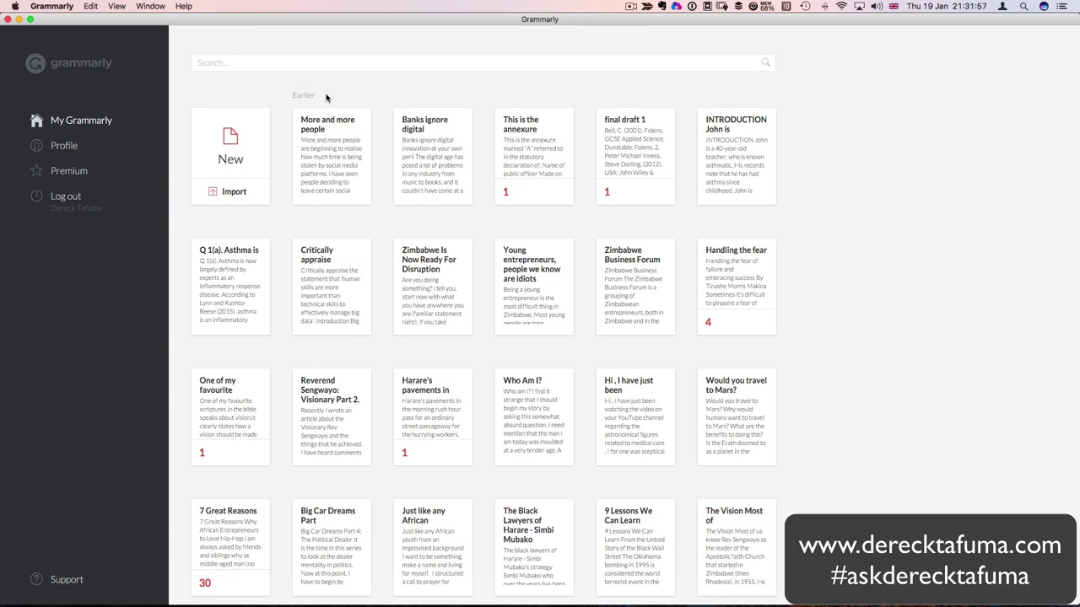
scroll(326, 98, "down", 1)
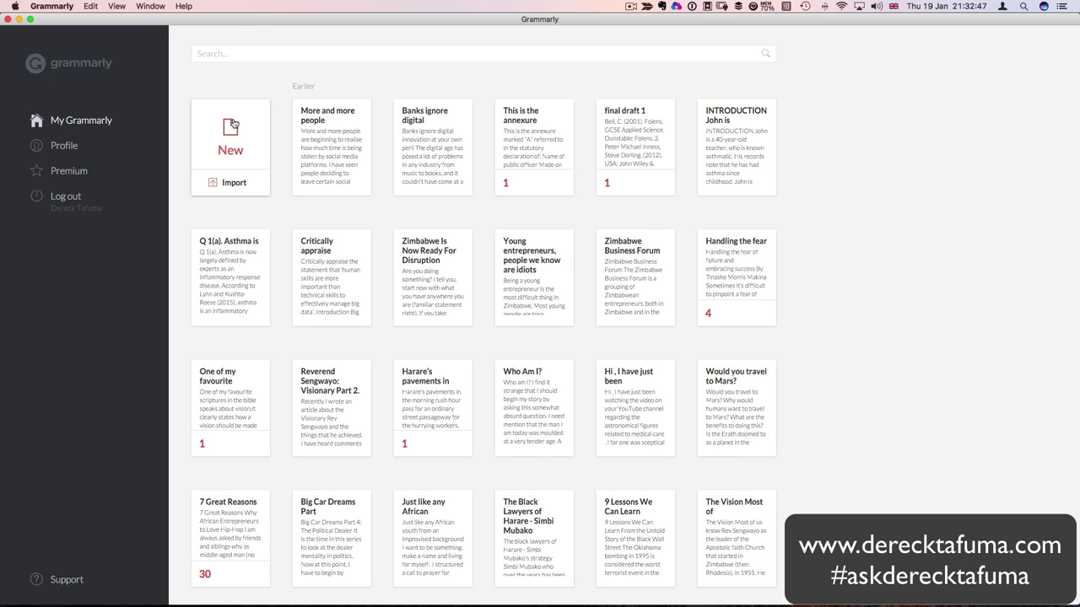
scroll(233, 127, "up", 1)
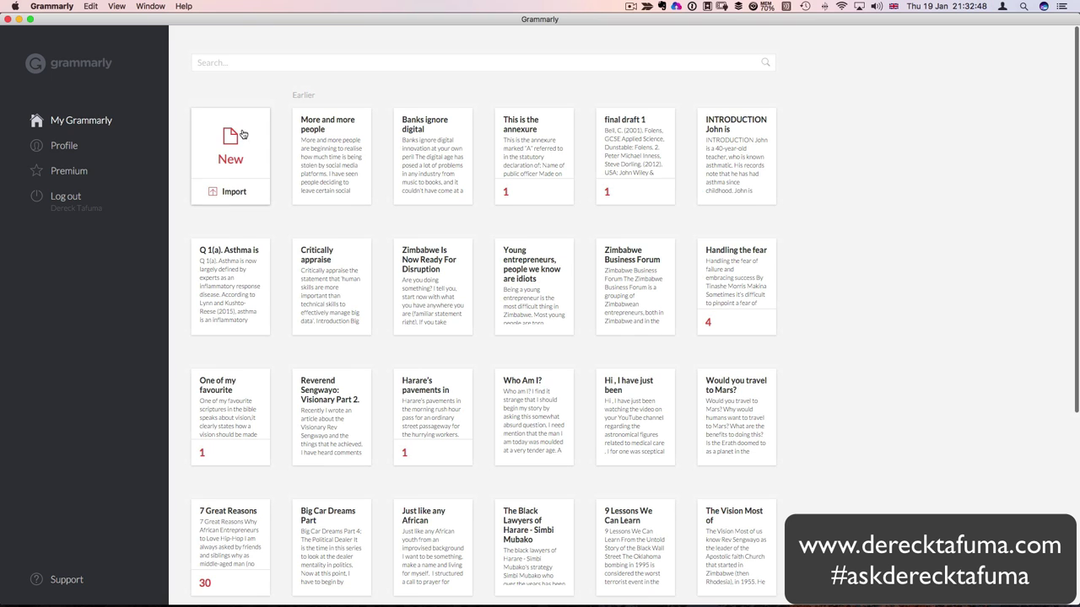
- Browse the Downloads folder and the iCloud Desktop for a document to import, and close the file chooser without importing
left_click(232, 193)
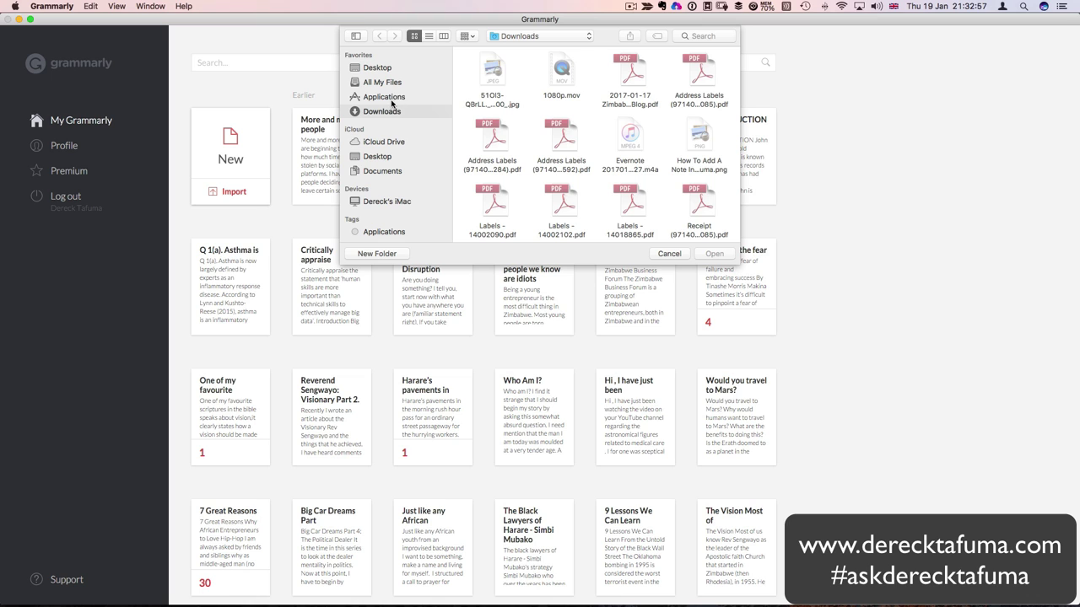
scroll(522, 155, "down", 2)
scroll(522, 155, "down", 2)
scroll(522, 155, "up", 5)
scroll(522, 155, "down", 1)
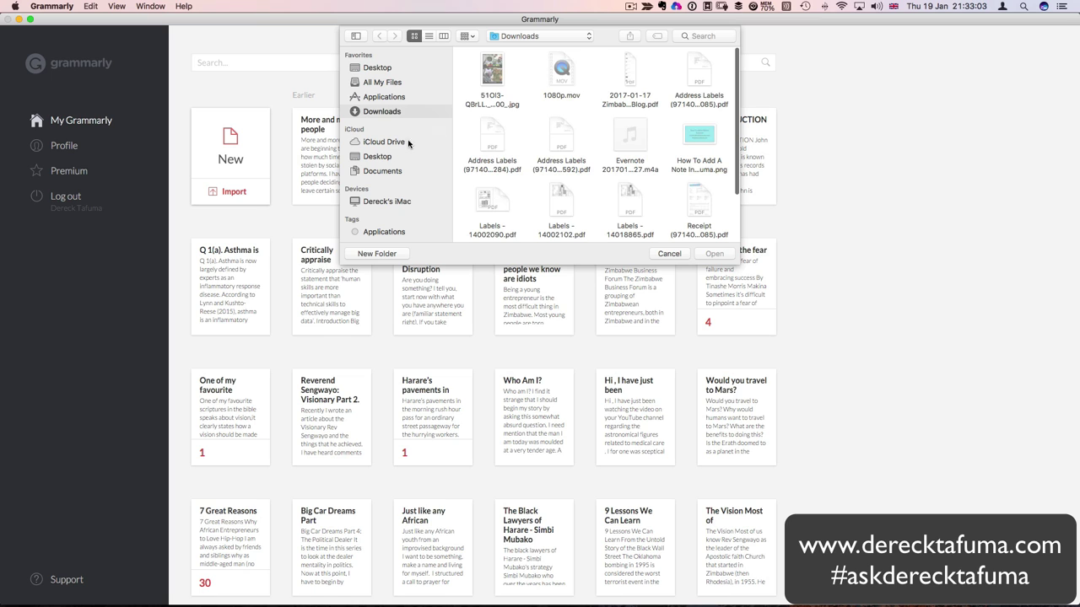
left_click(379, 157)
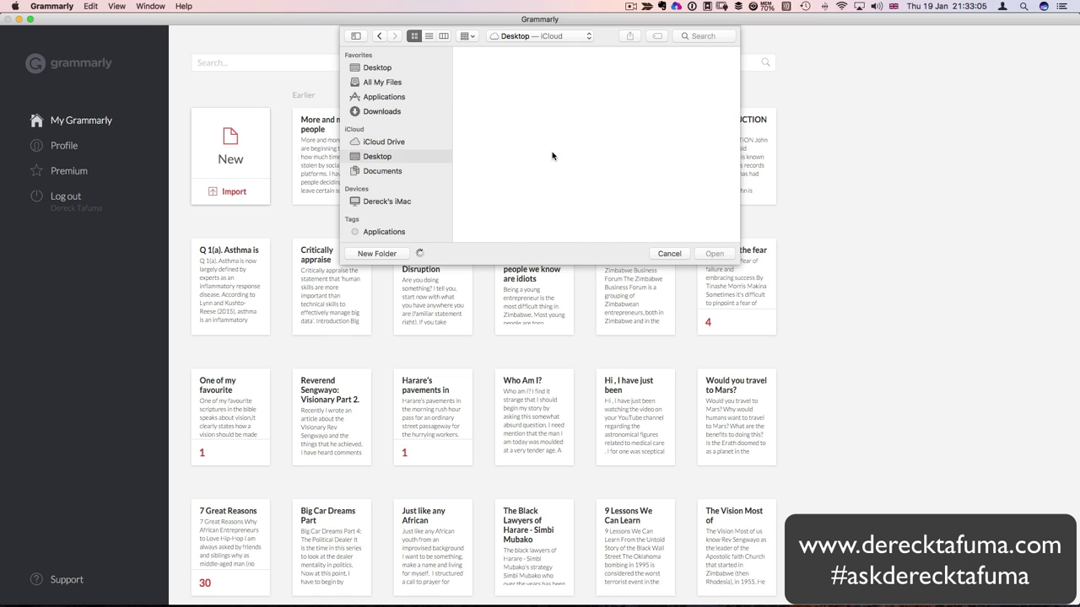
scroll(565, 153, "down", 5)
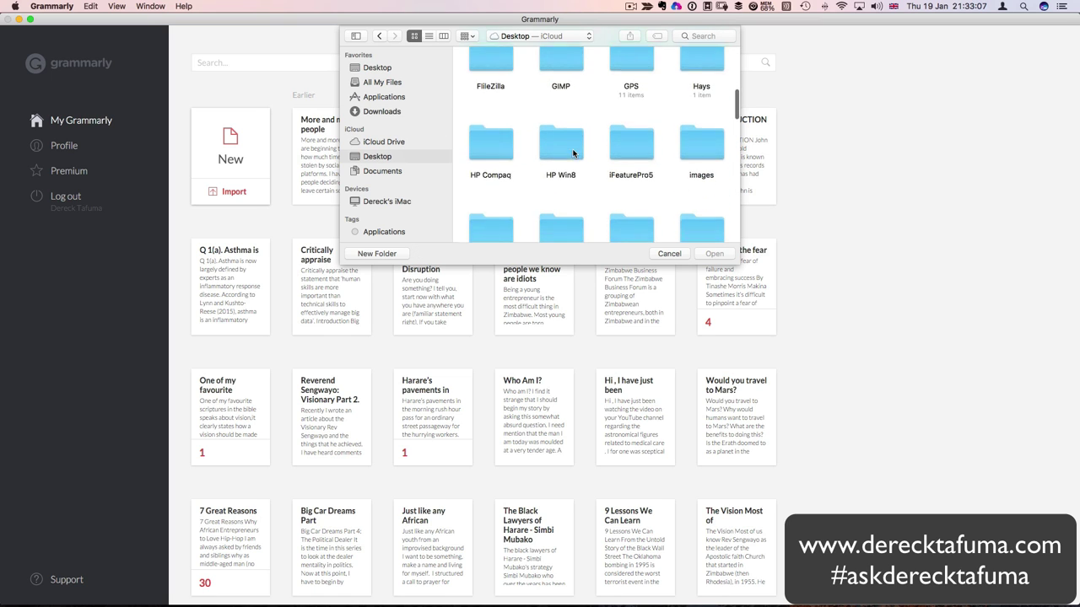
scroll(572, 153, "down", 8)
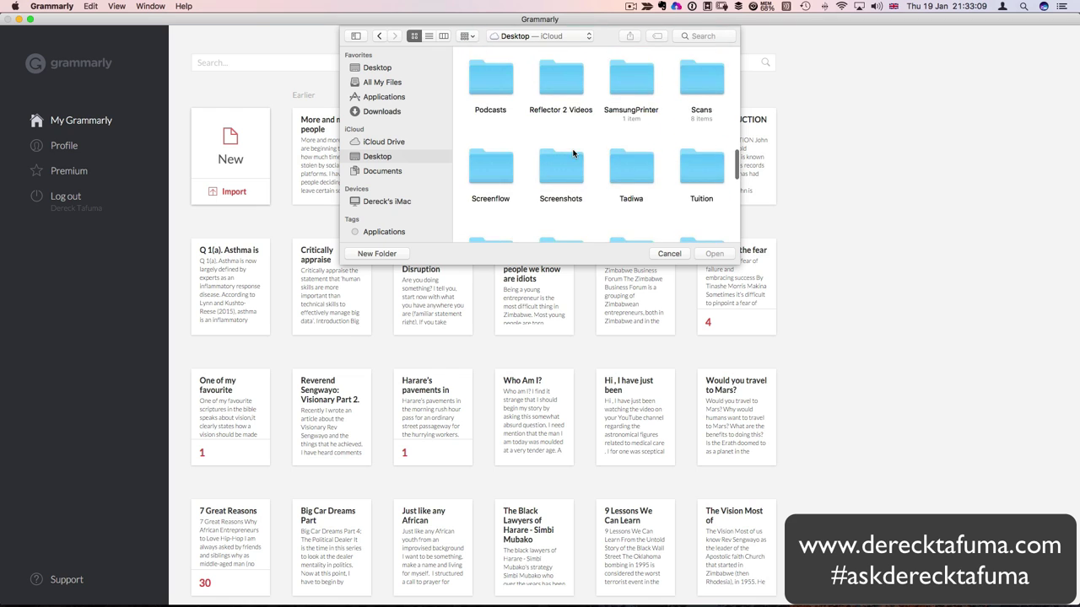
scroll(572, 153, "down", 6)
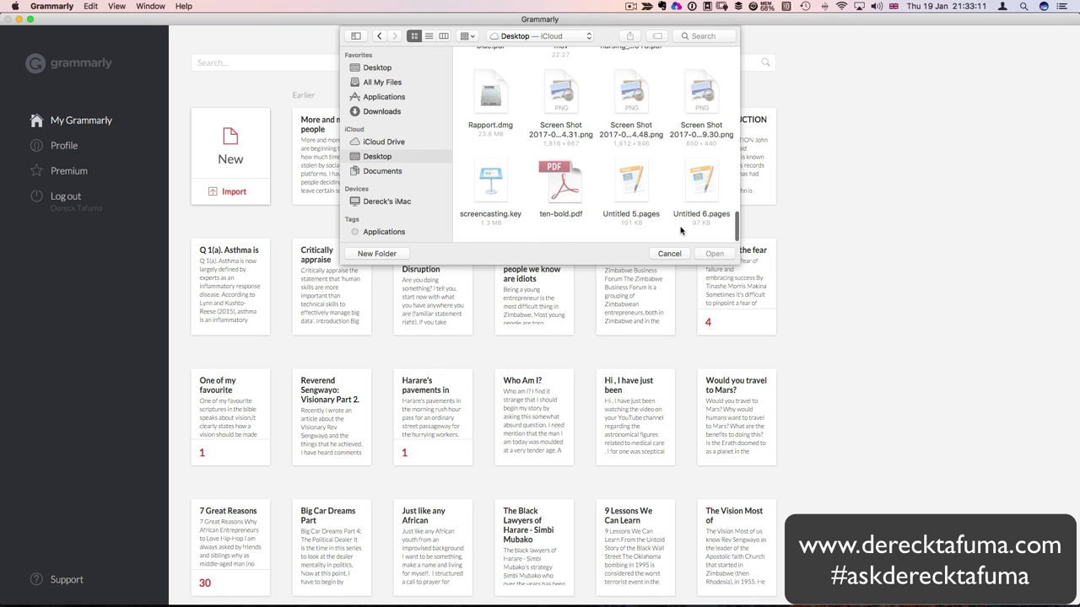
left_click(669, 254)
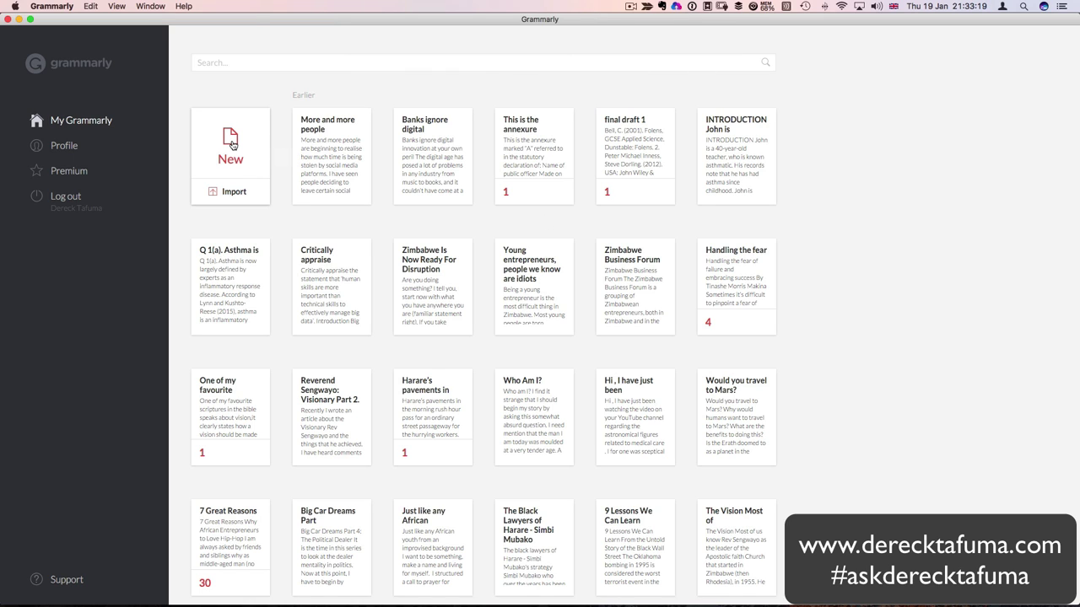
- Create a new document and title it "Welcome to grammarly"
left_click(232, 144)
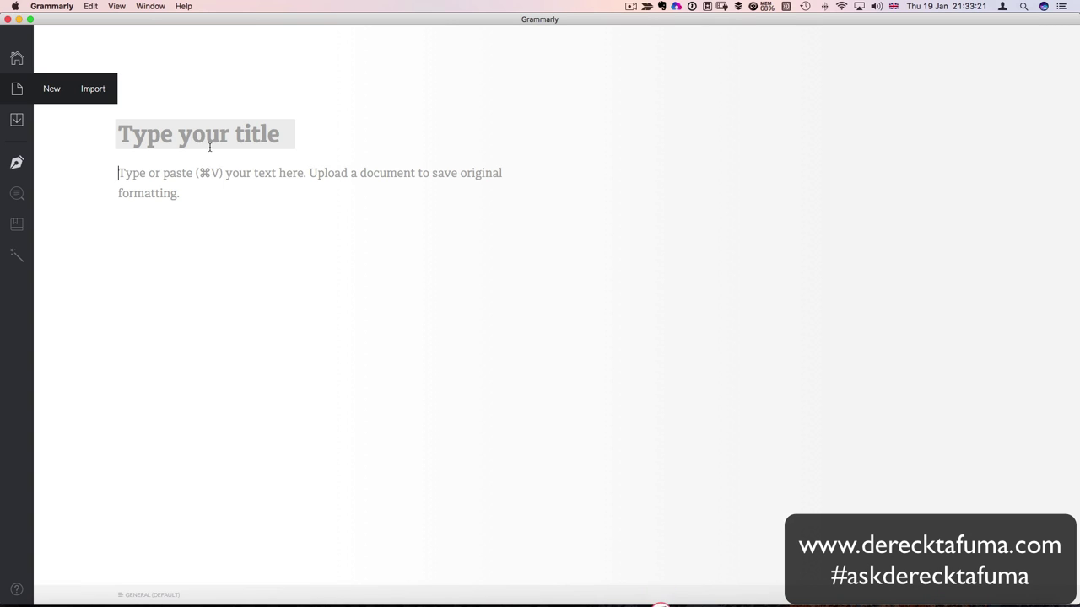
left_click(181, 132)
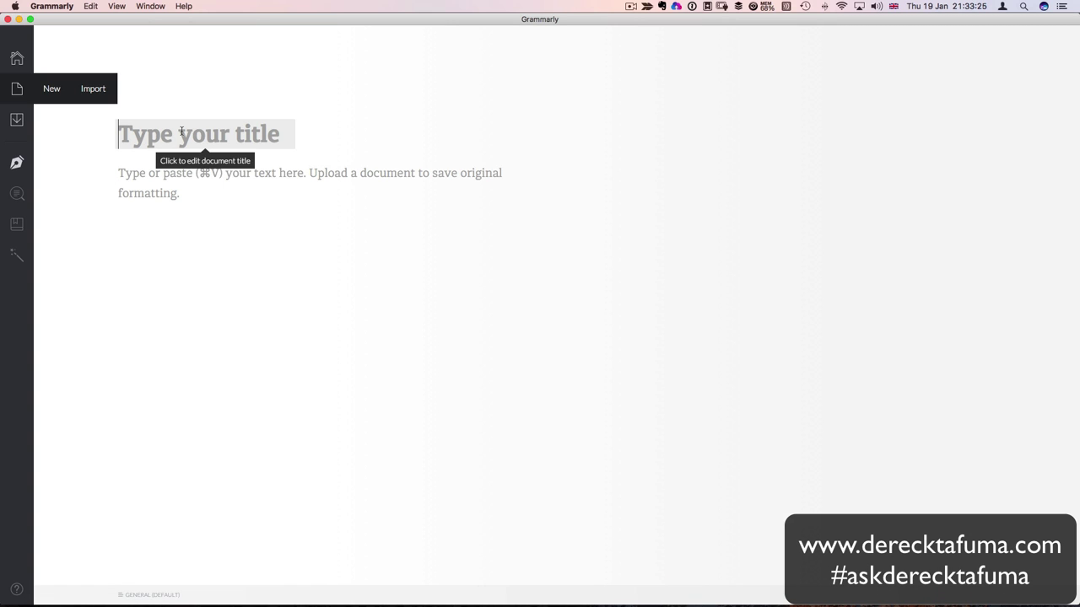
type("We")
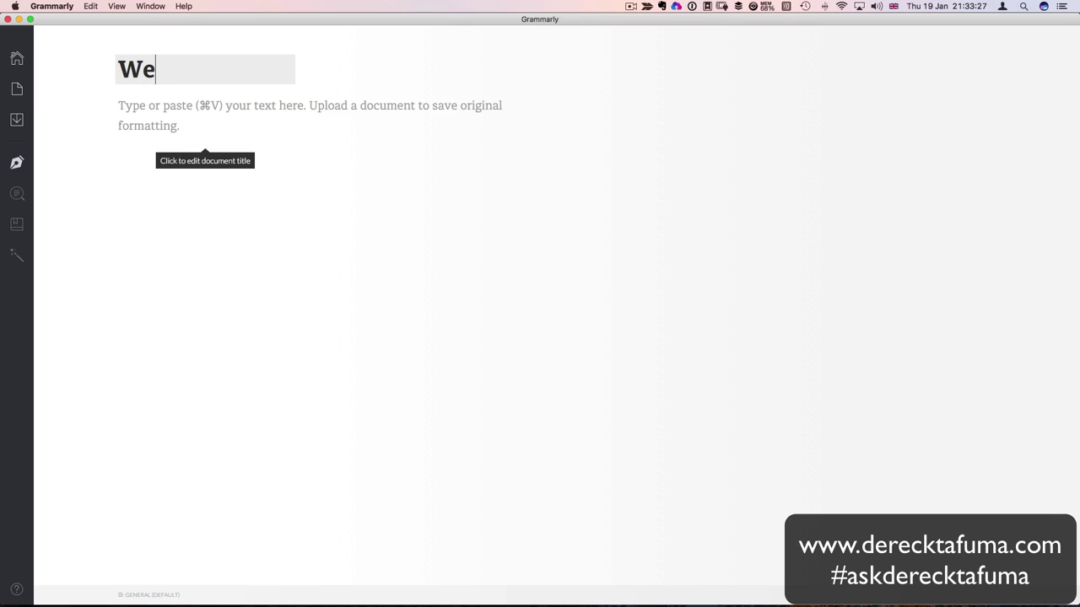
type("lcome")
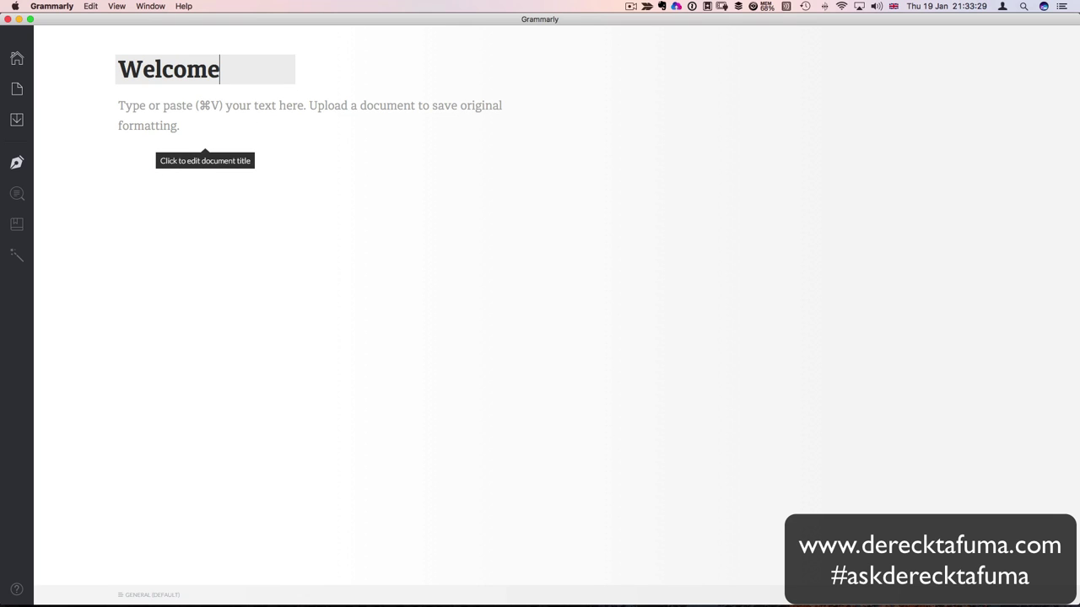
type(" to g")
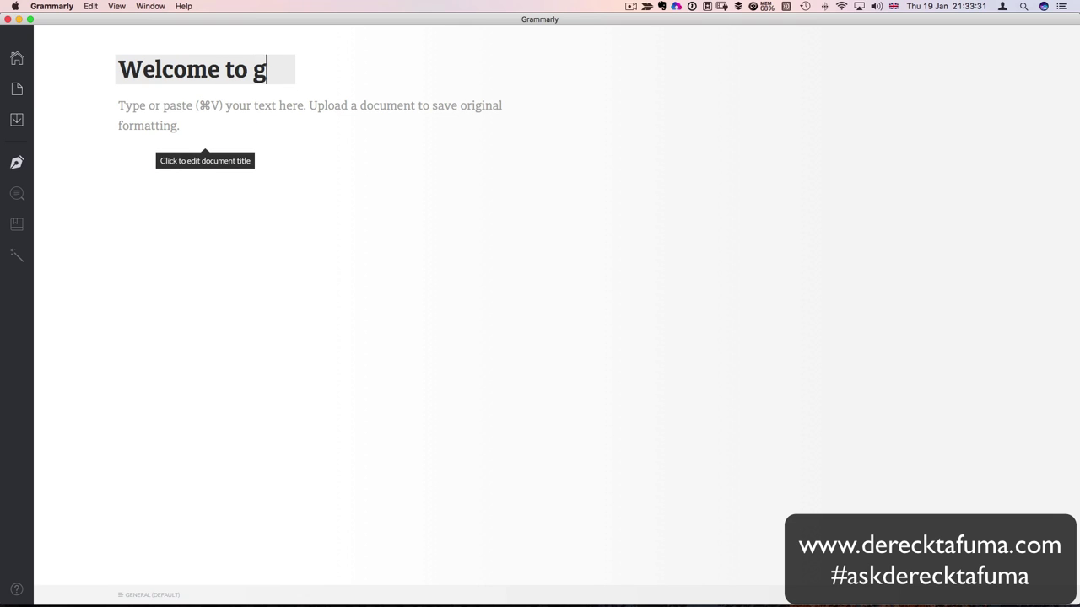
type("rammarl")
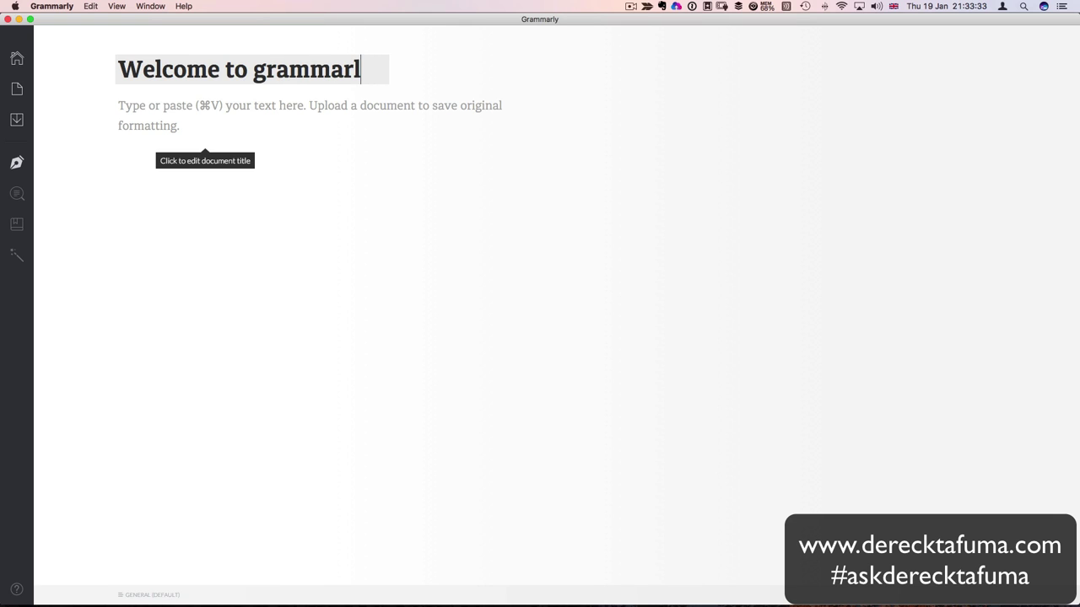
type("y")
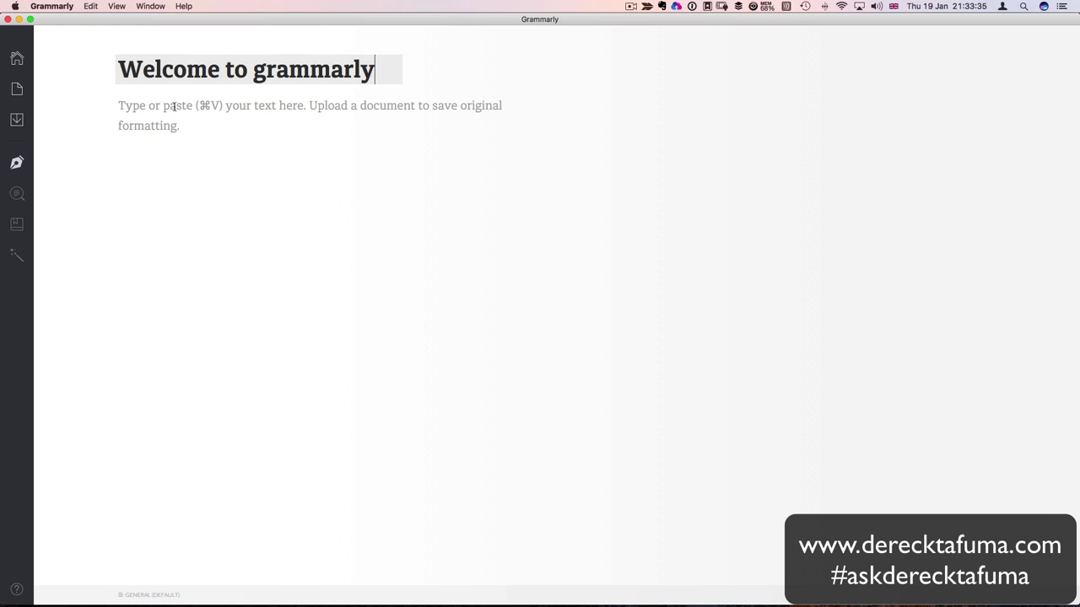
- Enter "Type..." as the first line of the document's body text
left_click(174, 104)
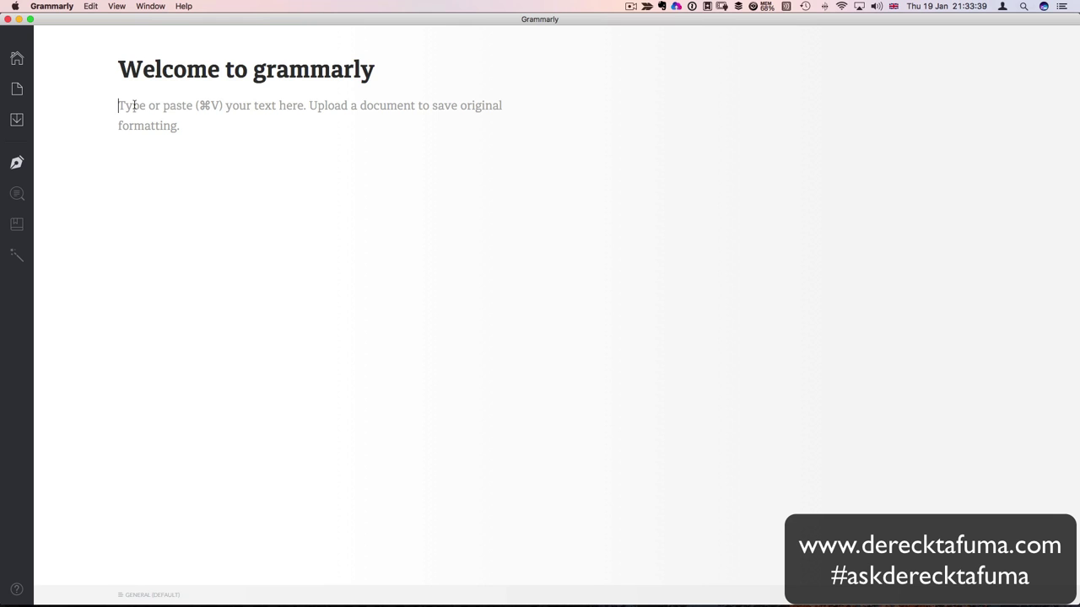
type("T")
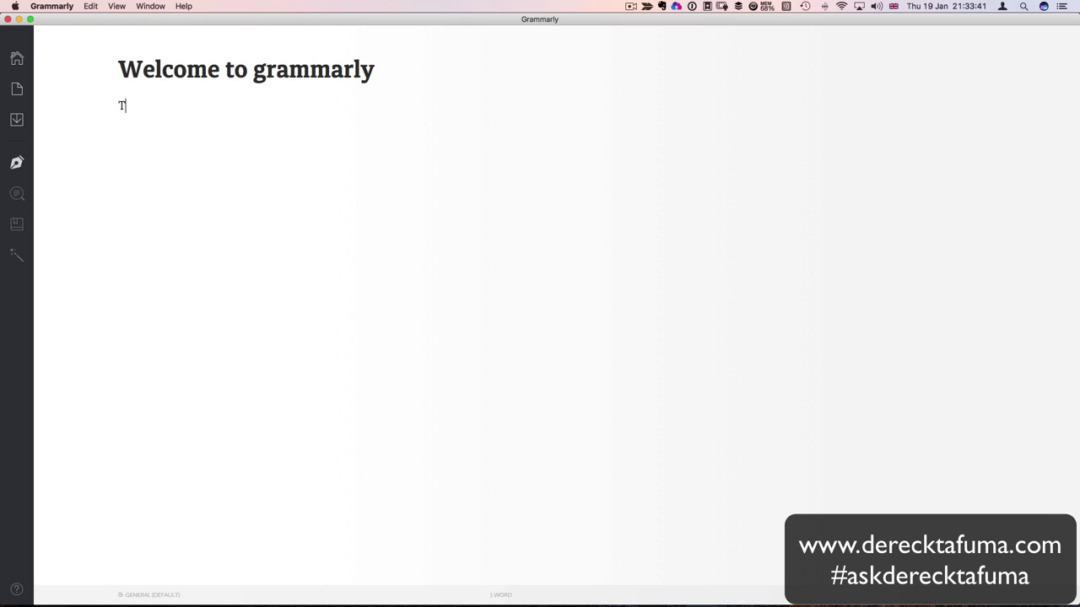
type("ype...")
key("Return")
- Switch to Ulysses and copy the whole text of the sheet "eBook 2 Africans Need to Start Asking the Right Questions"
key("F4")
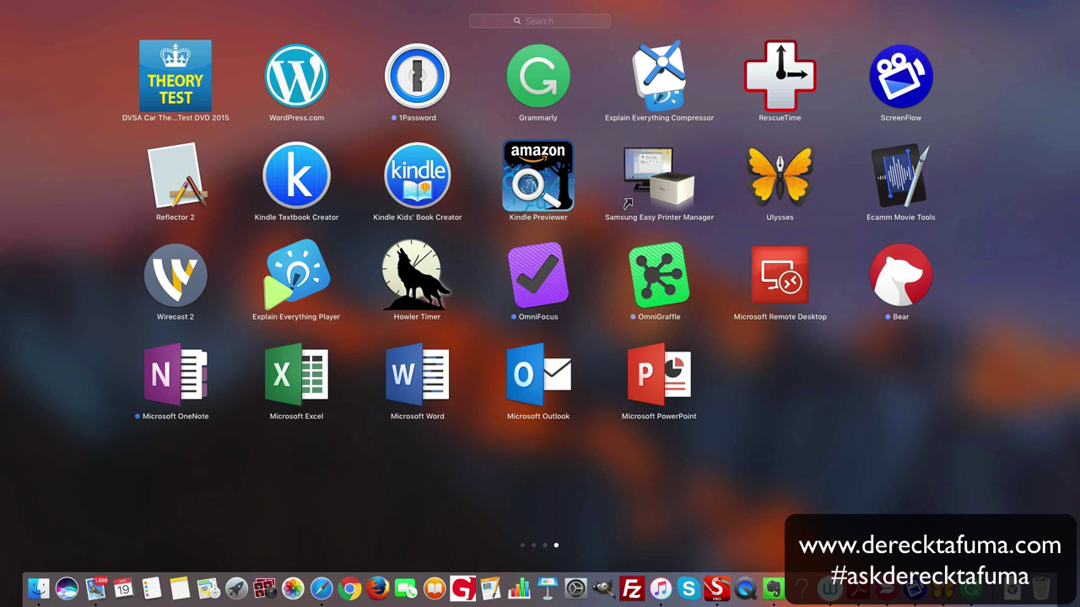
left_click(764, 178)
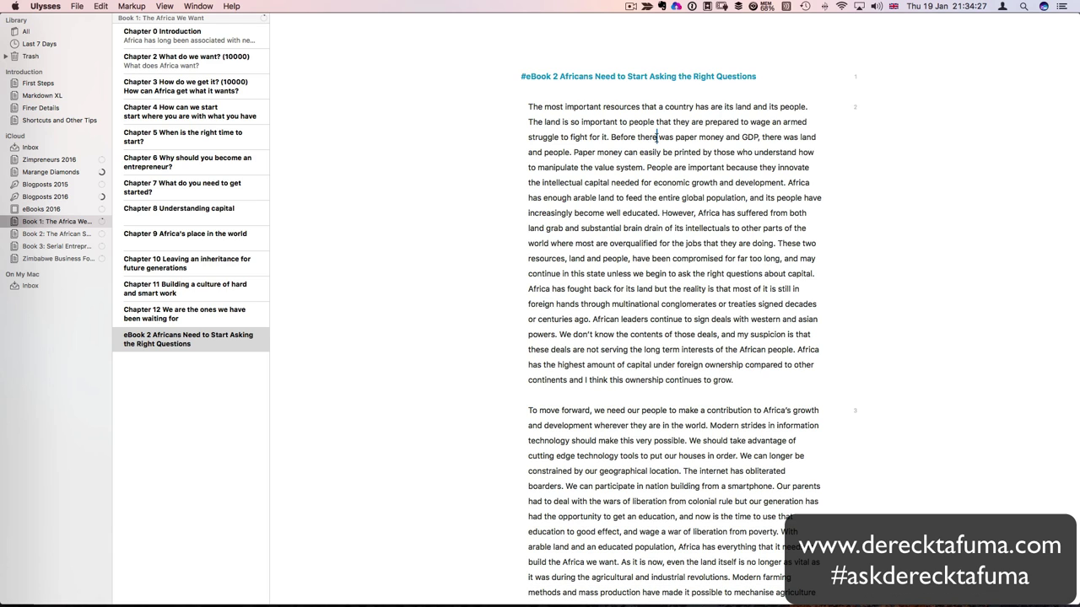
key("super+a")
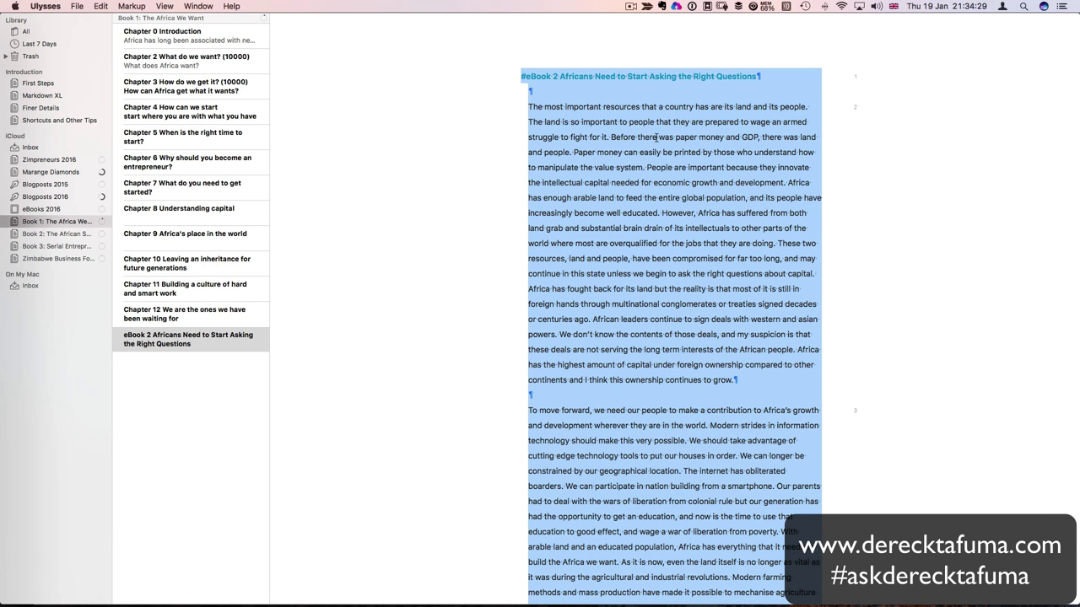
key("super+c")
- Return to the Grammarly document and paste the copied eBook text on a new line below "Type..."
key("ctrl+Up")
left_click(724, 165)
left_click(171, 108)
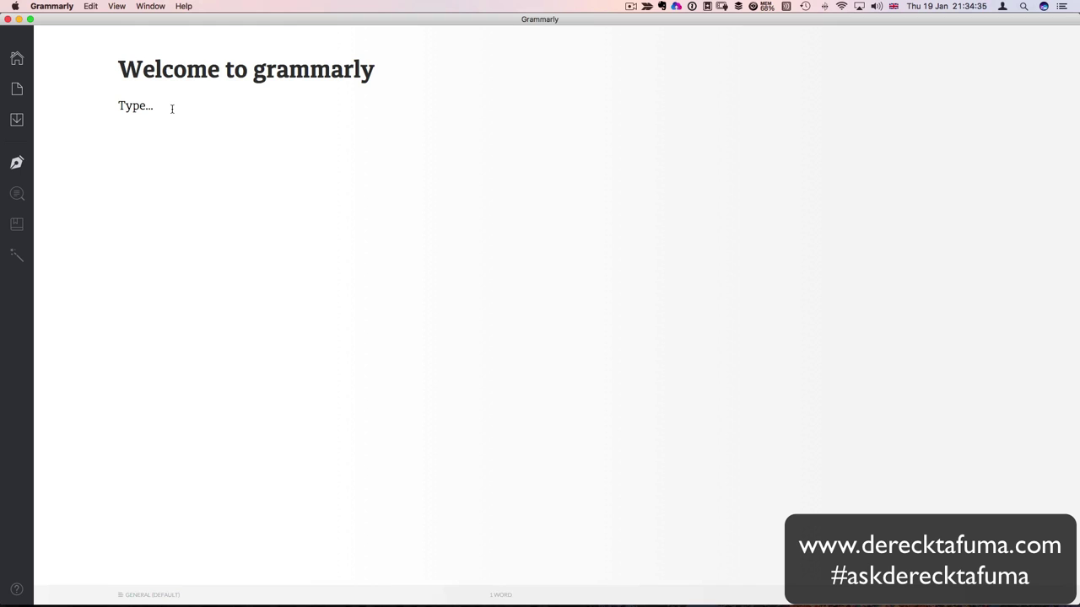
key("Return")
key("super+v")
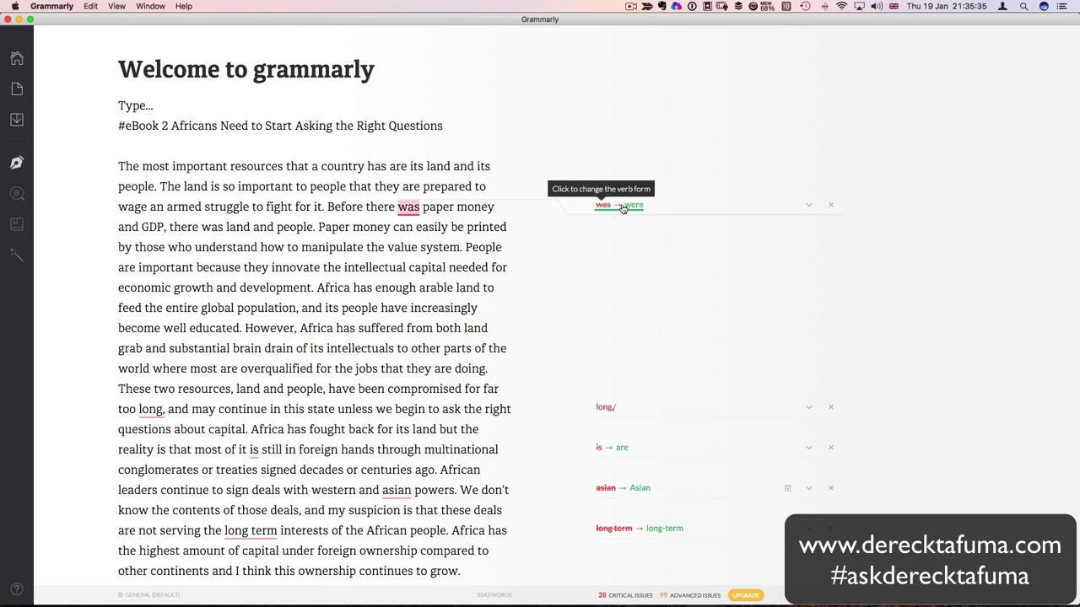
- Try the suggested correction of "was" to "were" in the first paragraph and undo it
left_click(621, 208)
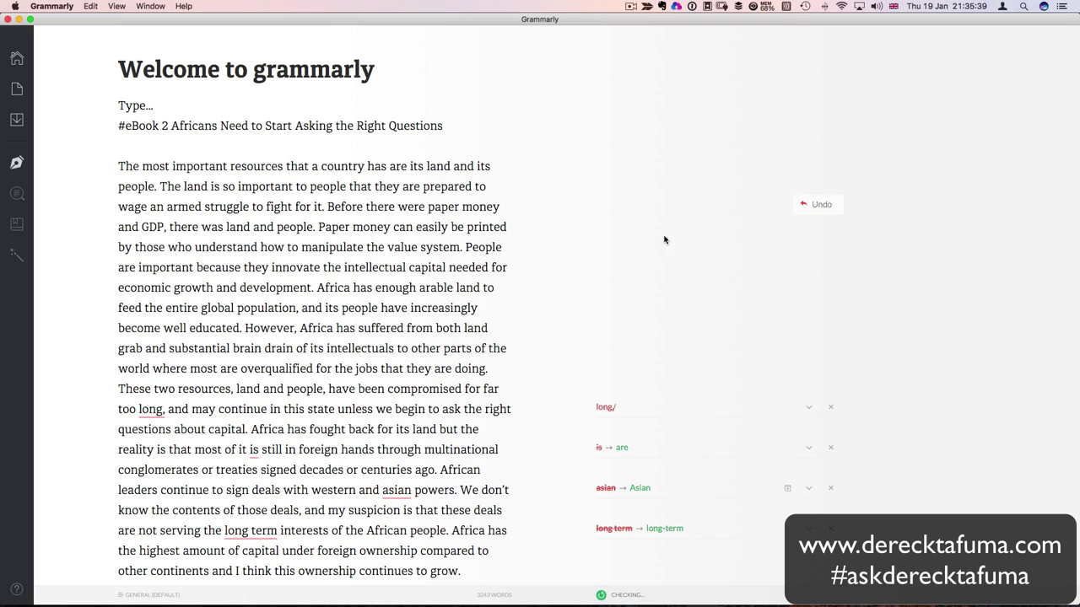
left_click(817, 208)
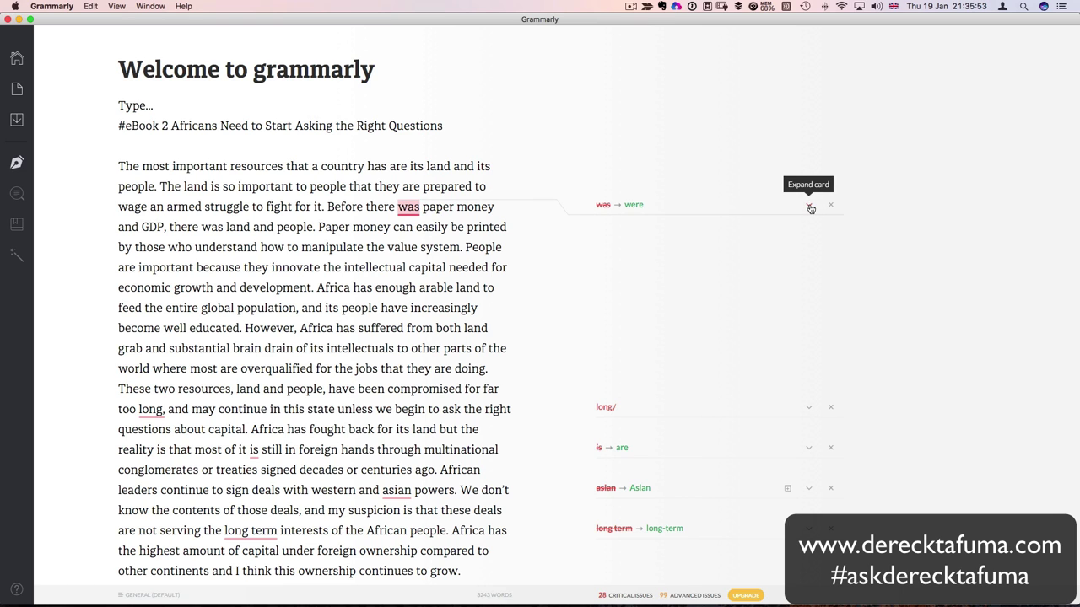
- Read the full explanation and examples for the "was" to "were" suggestion in the first paragraph, and accept the correction
left_click(810, 207)
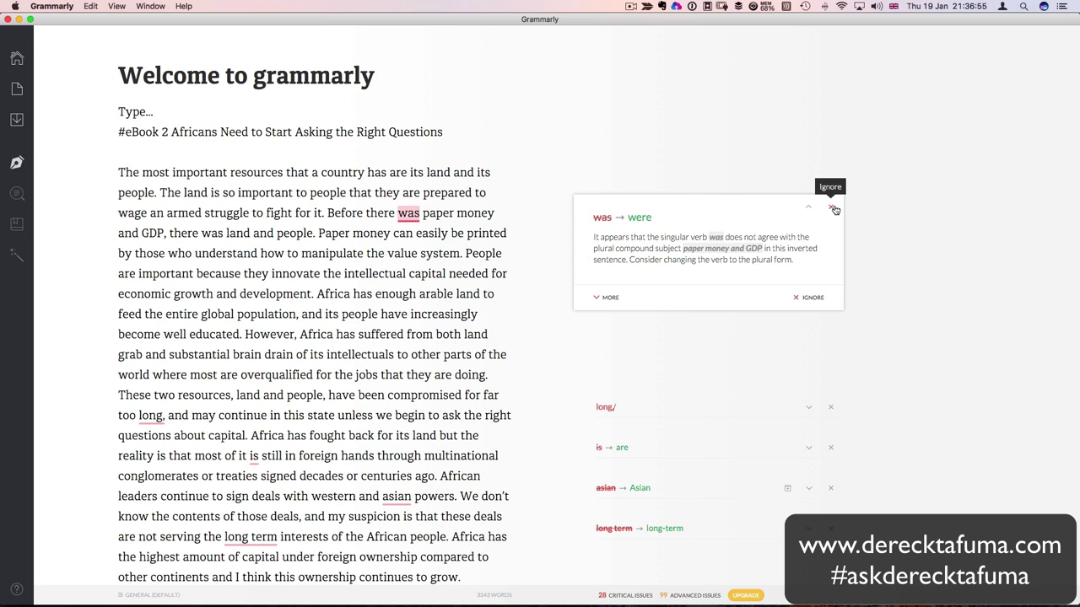
left_click(604, 297)
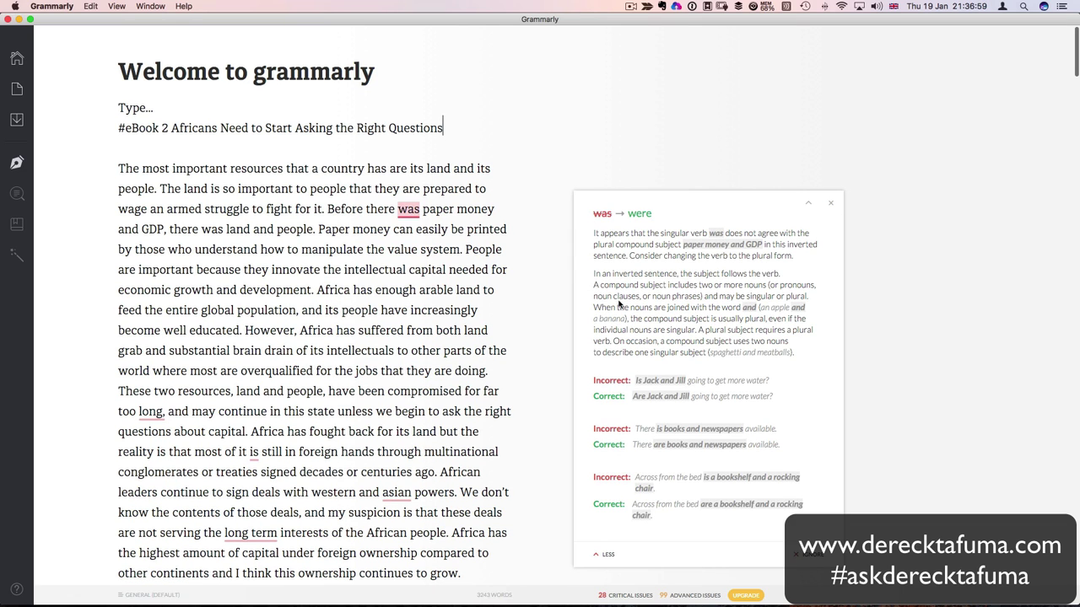
scroll(618, 305, "down", 2)
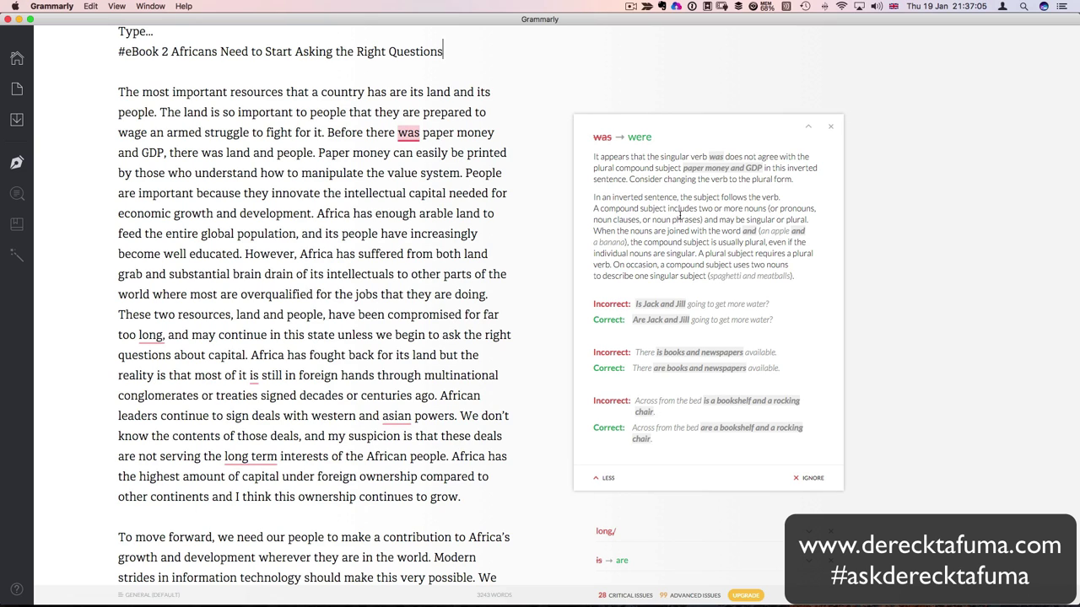
scroll(751, 218, "up", 1)
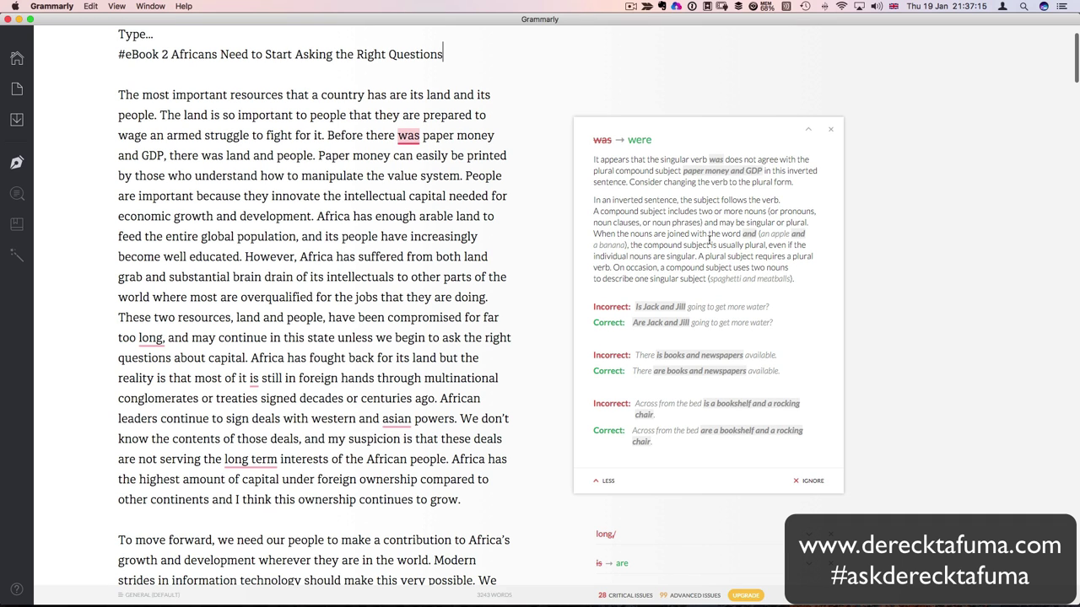
scroll(721, 239, "up", 1)
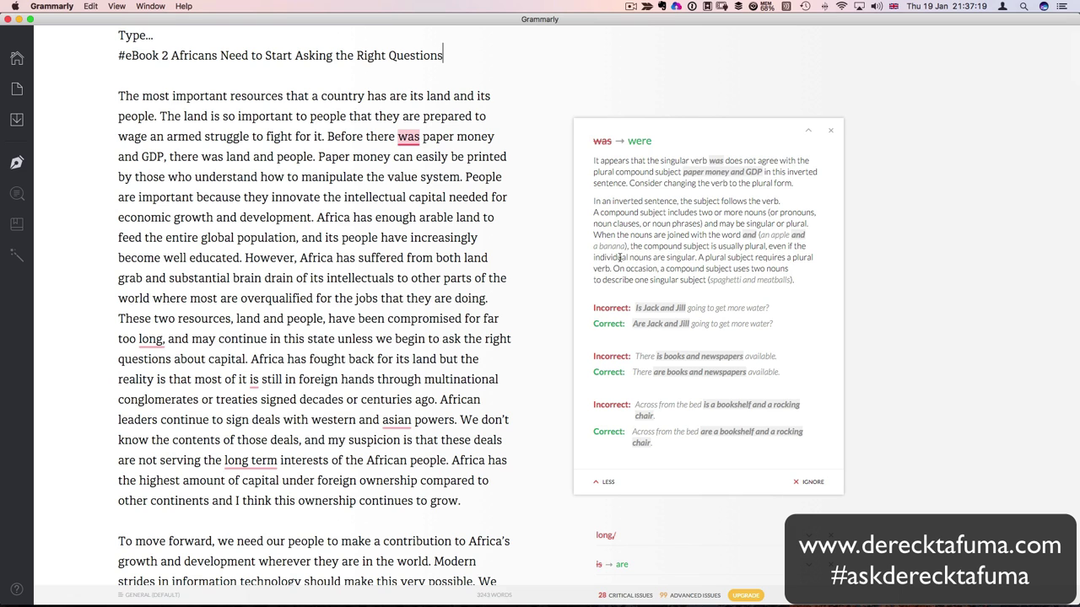
scroll(654, 250, "up", 1)
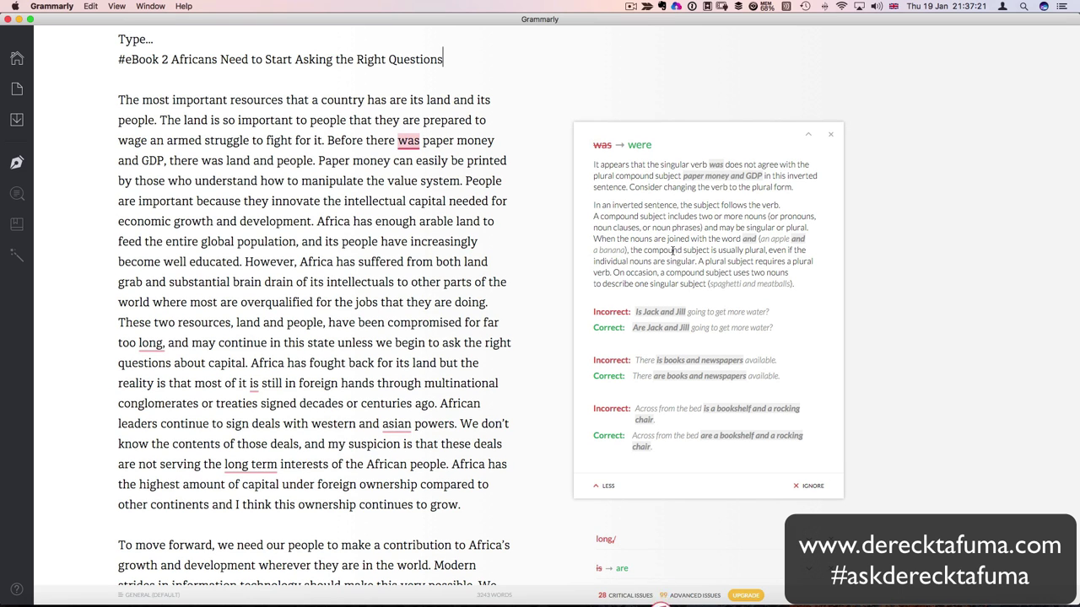
scroll(675, 251, "down", 1)
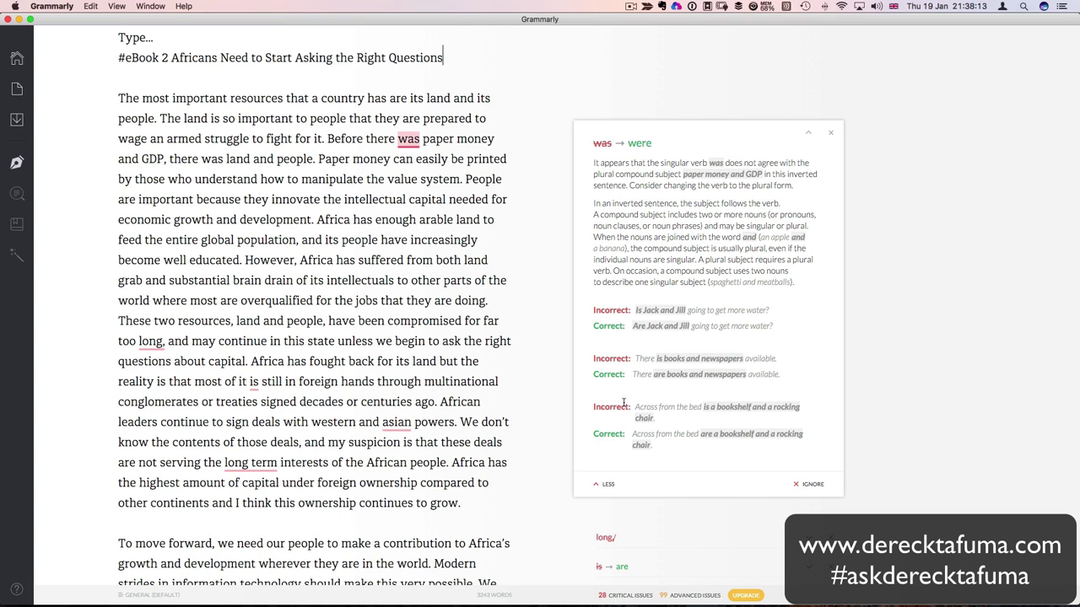
scroll(623, 402, "down", 1)
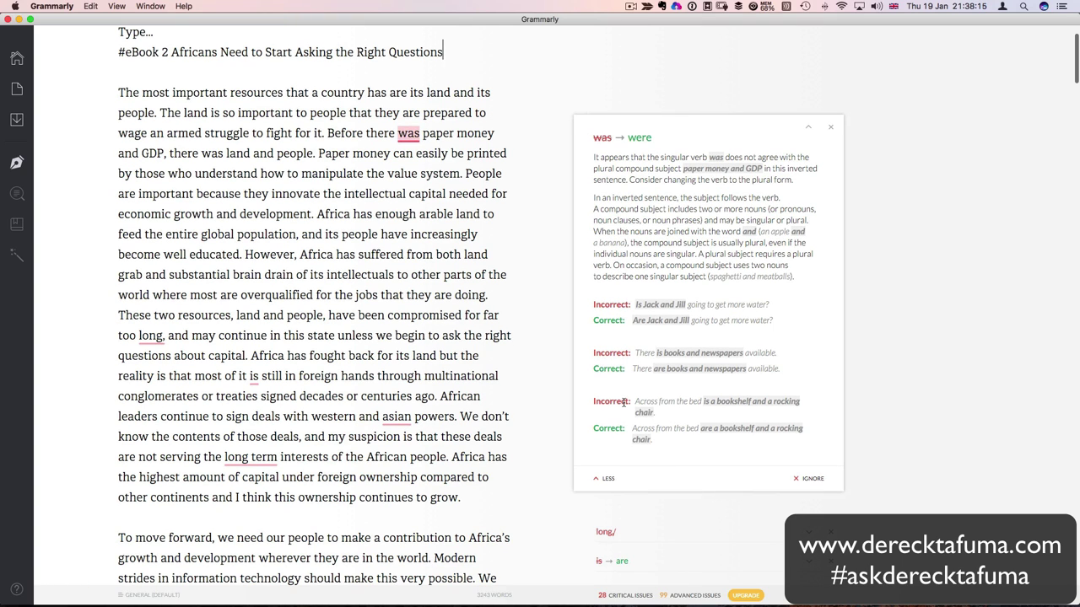
left_click(621, 138)
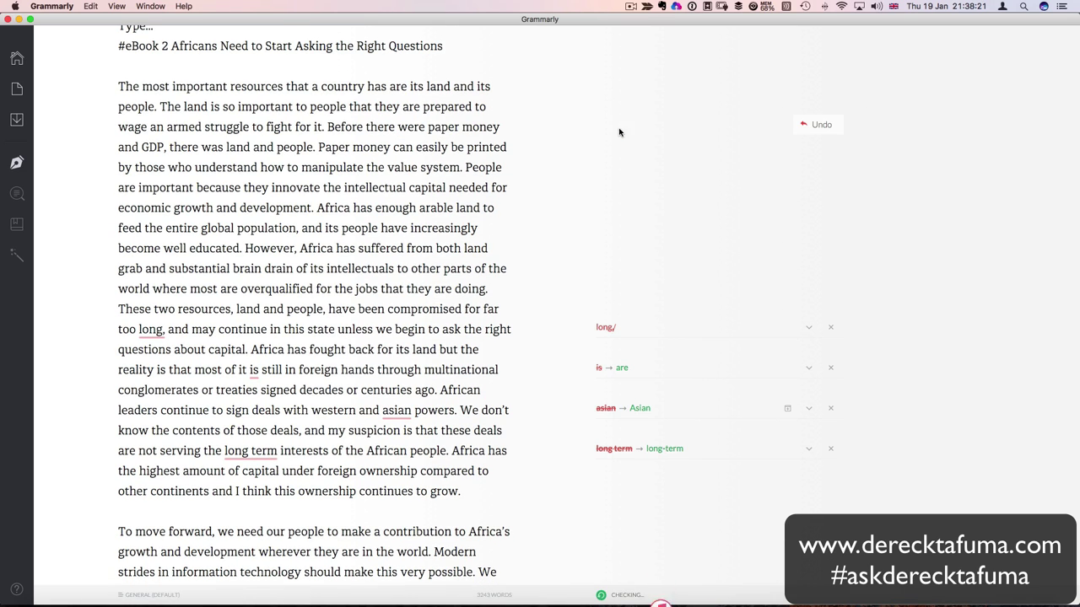
- Accept the remaining first-paragraph suggestions: remove the comma after "long", and change to "are", "Asian" and "long-term"
scroll(625, 240, "down", 1)
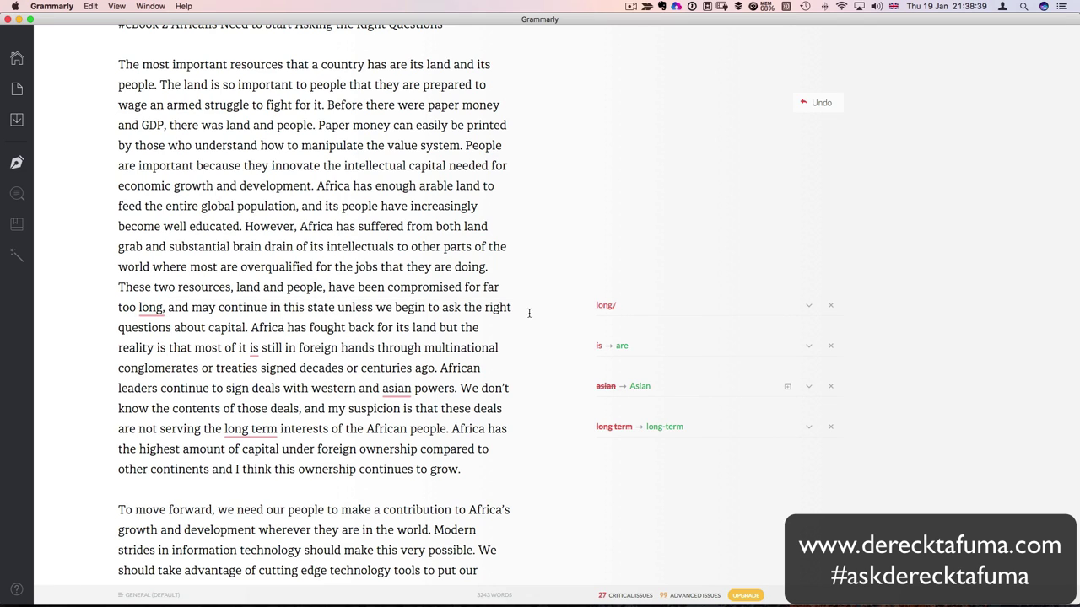
left_click(611, 310)
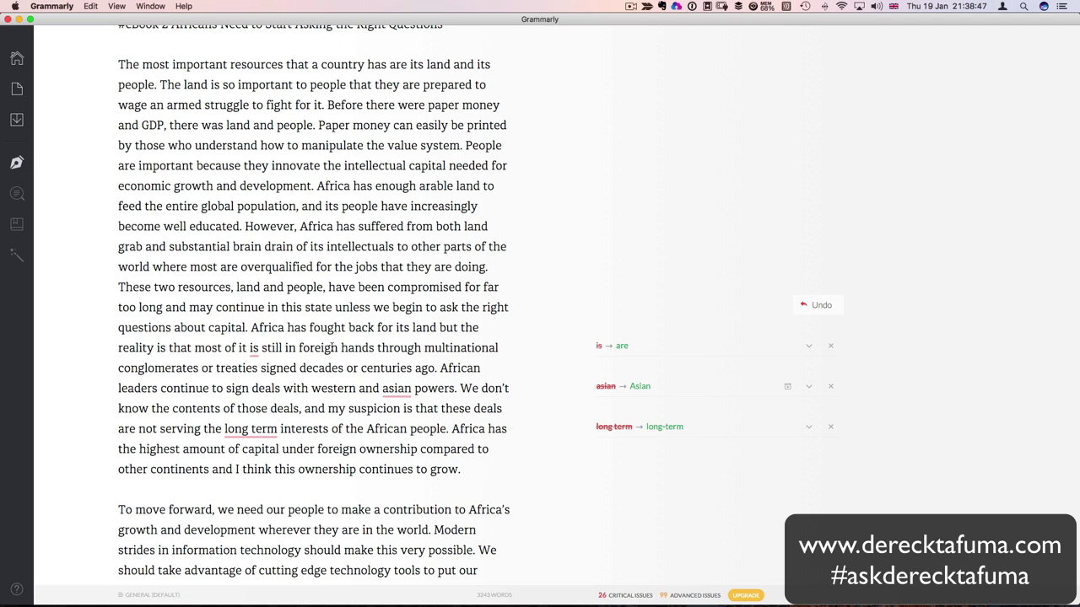
left_click(624, 345)
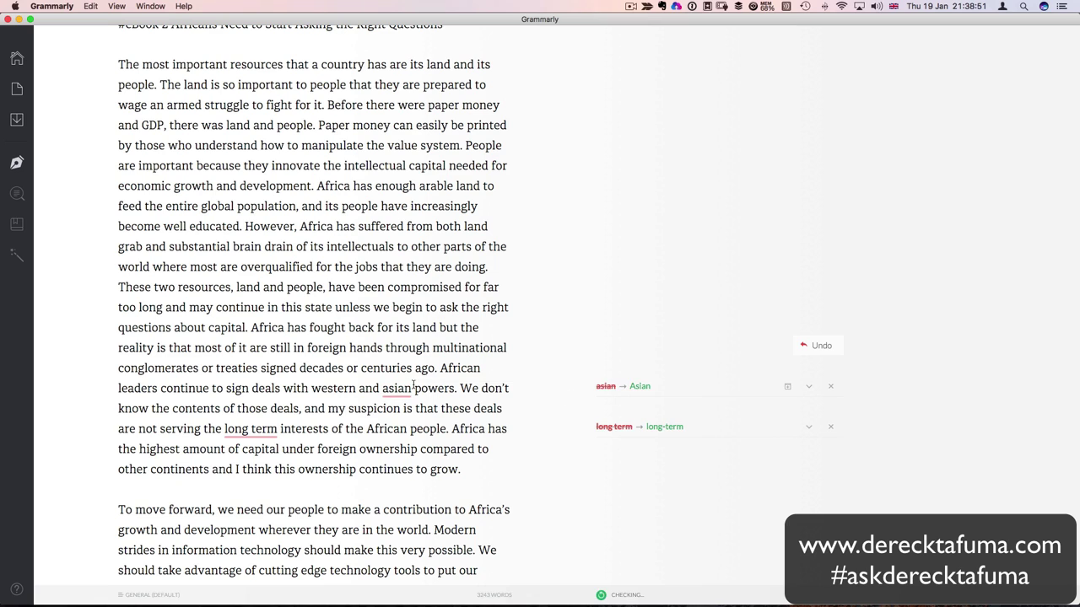
left_click(638, 386)
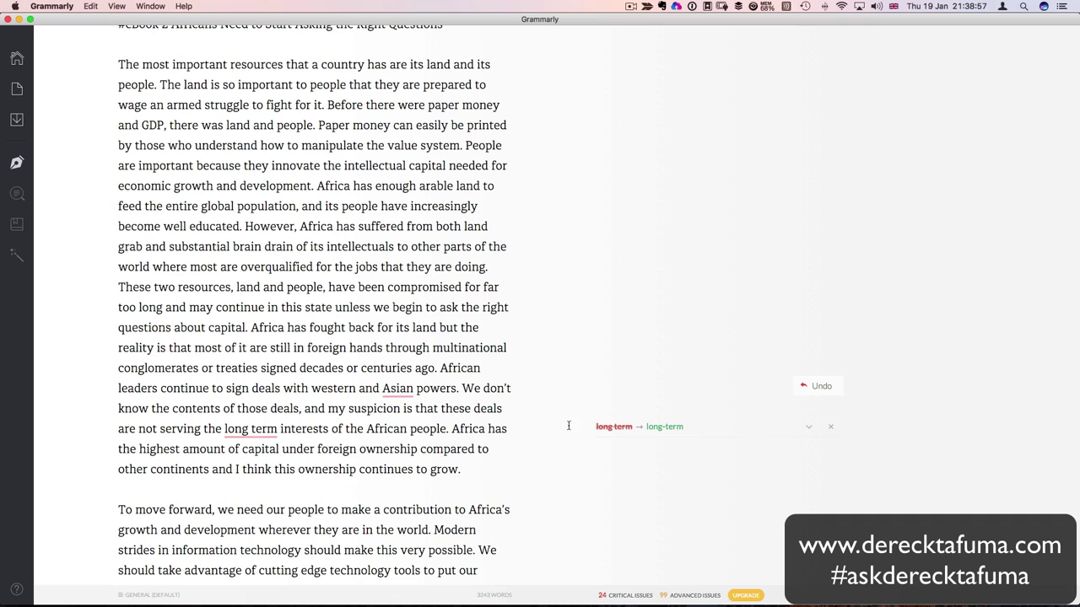
left_click(620, 428)
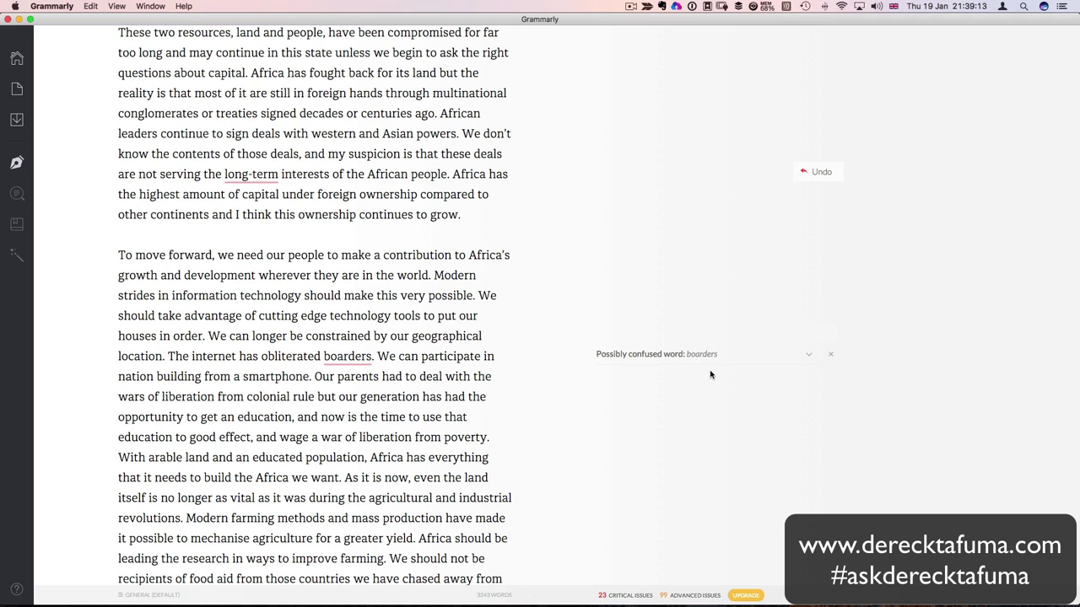
- In the second paragraph, replace the confused word "boarders" with "borders" and accept changing "Land" to "The land"
left_click(810, 355)
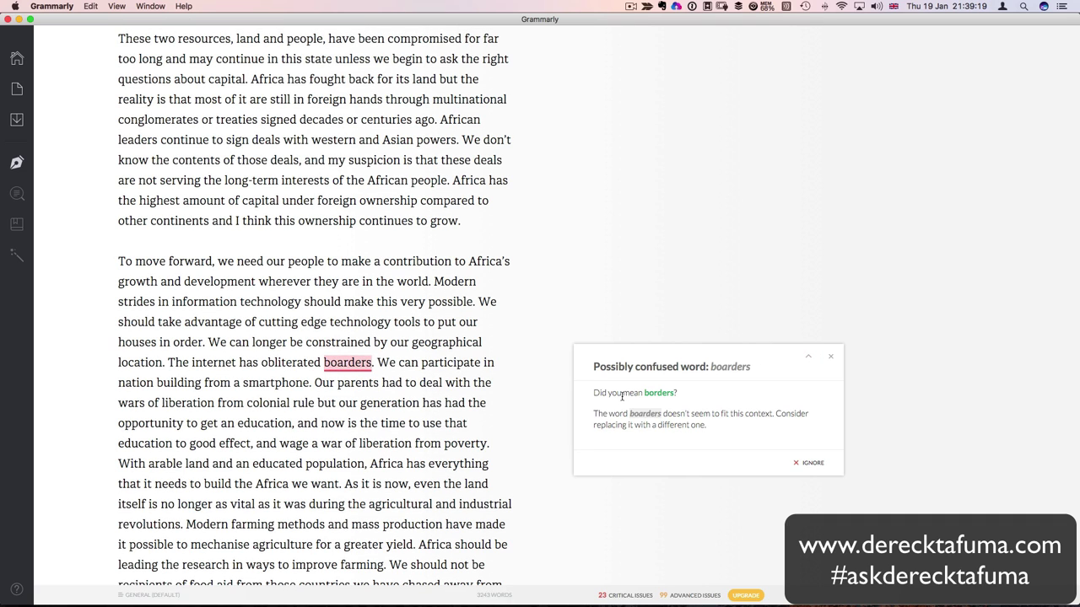
left_click(660, 393)
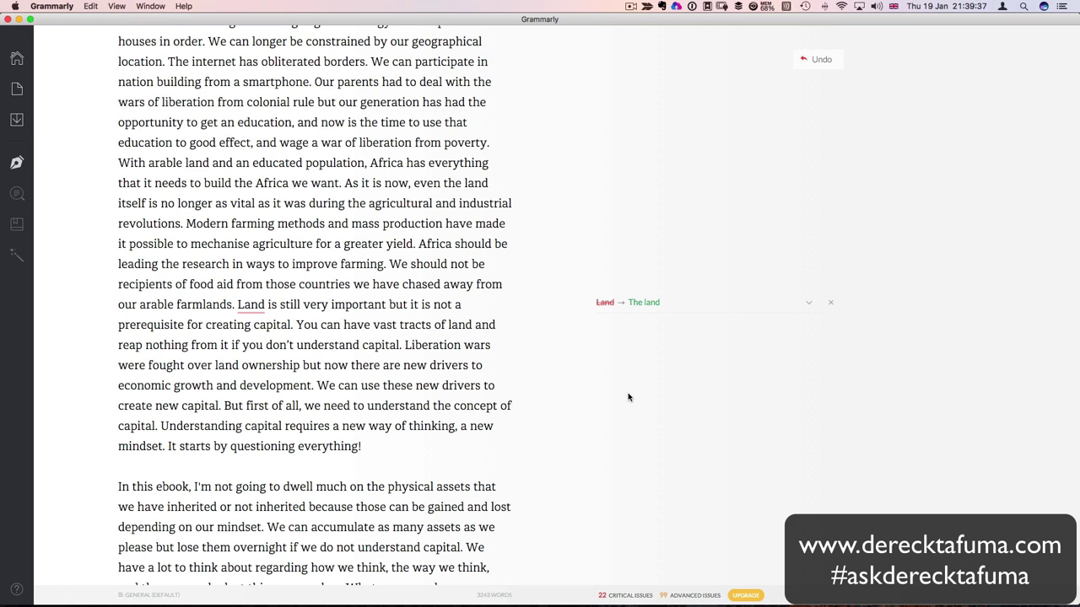
left_click(641, 302)
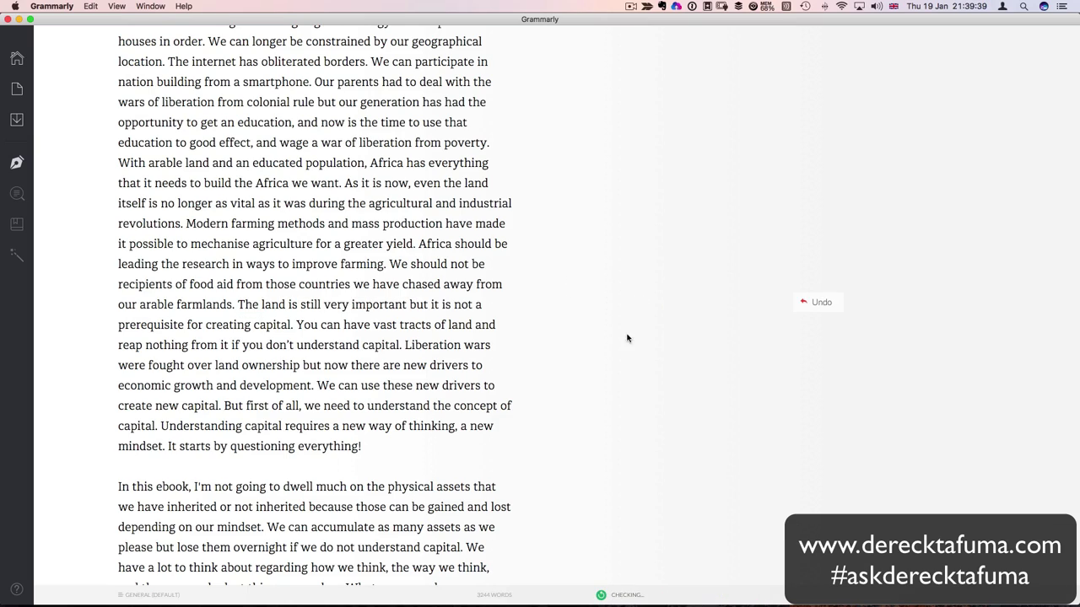
- In the paragraph starting "In this ebook", remove the comma after "soil" and accept "poor diets" and "19th-century"
scroll(613, 352, "down", 10)
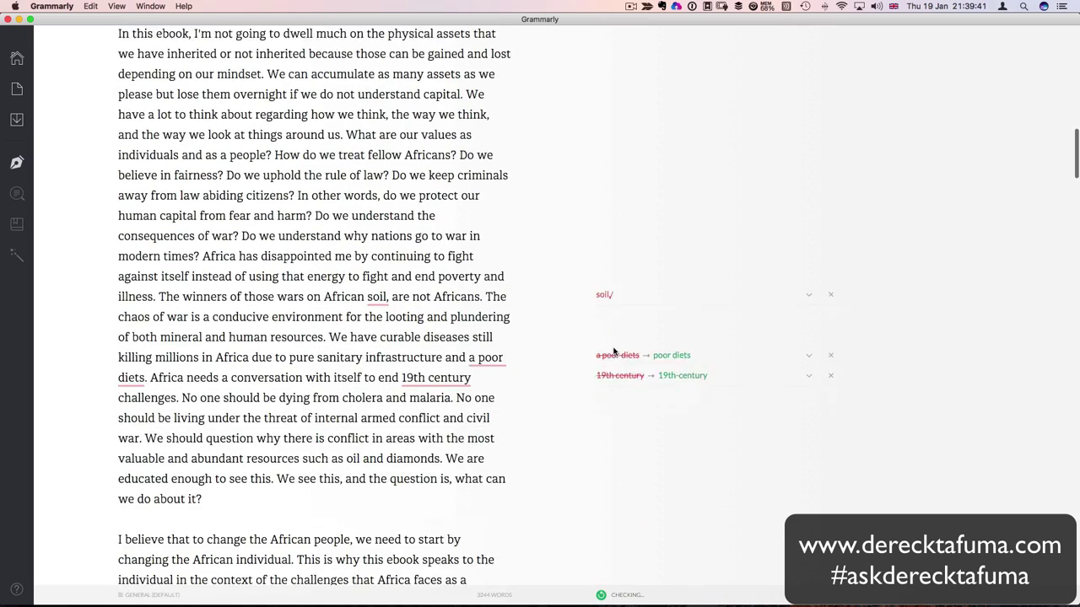
scroll(613, 352, "down", 2)
left_click(607, 250)
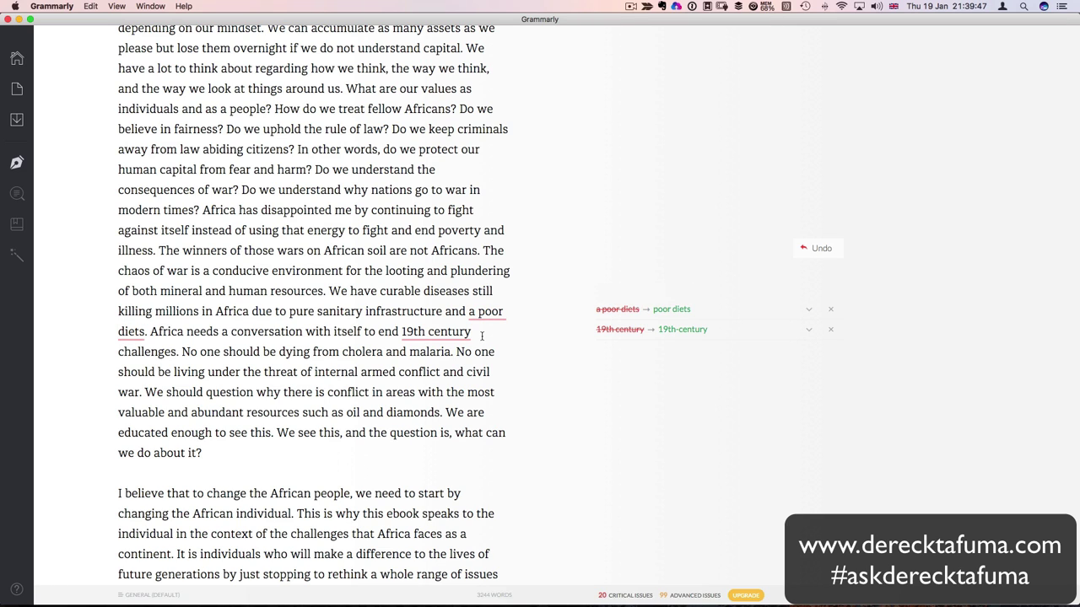
left_click(670, 311)
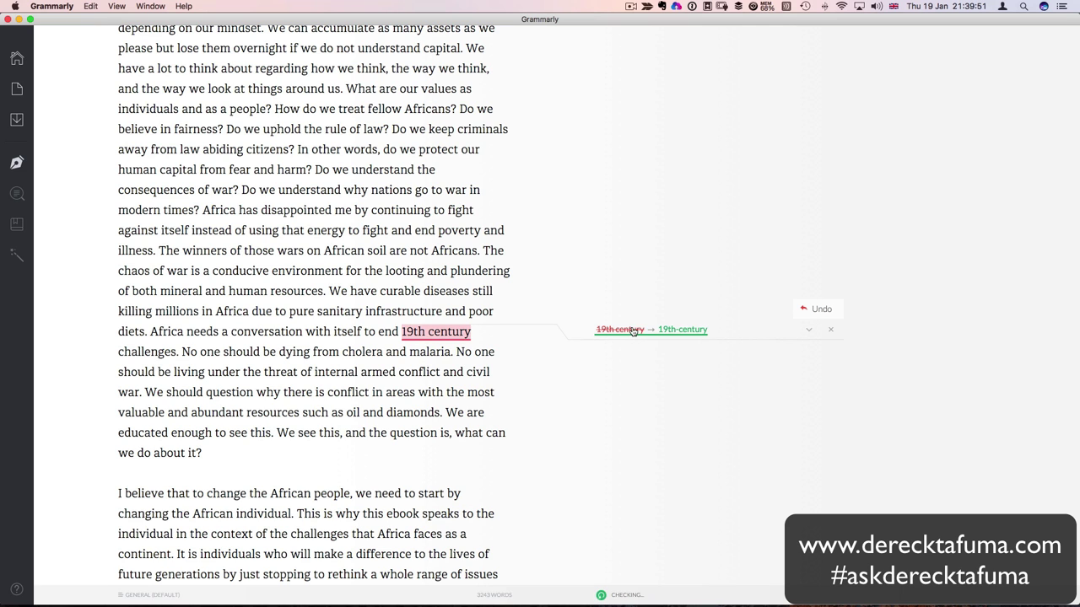
left_click(664, 329)
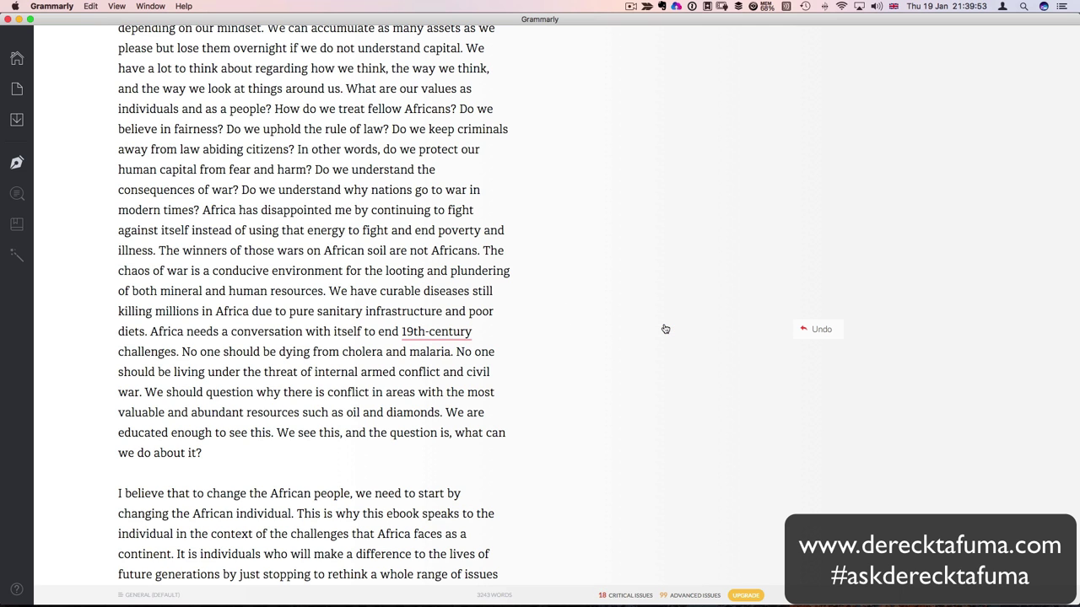
- Open the suggestion for "teaching and learning is" in the Zimbabwe experience paragraph and accept changing "is" to "are"
scroll(625, 357, "down", 15)
scroll(625, 346, "down", 4)
left_click(620, 280)
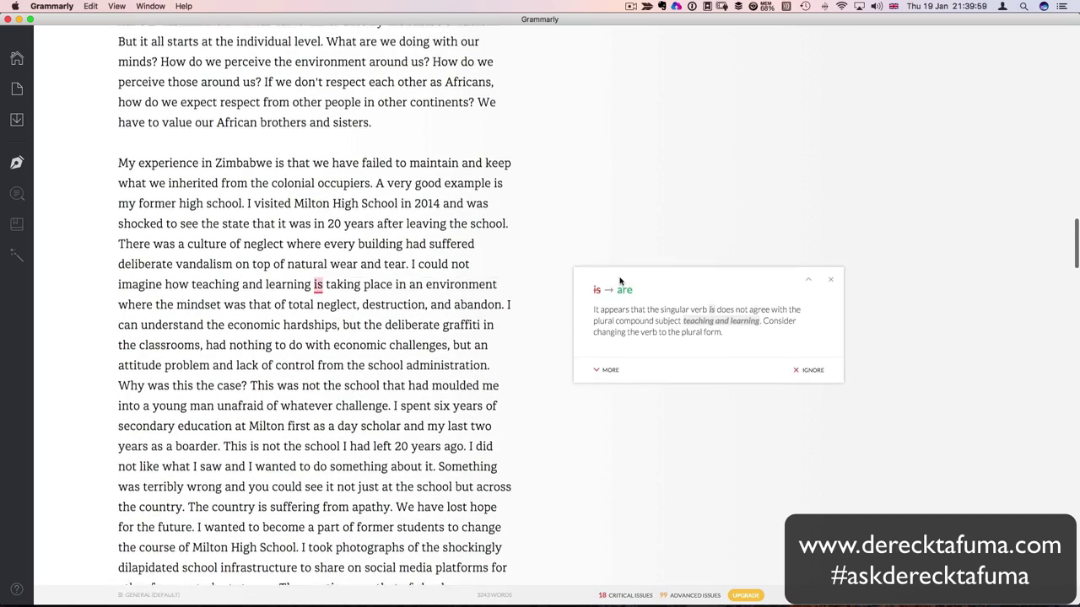
left_click(617, 290)
- In the Victoria Falls paragraph, accept the commas after "However", "streets" and "Well", and change "implications on" to "implications for"
scroll(609, 337, "down", 10)
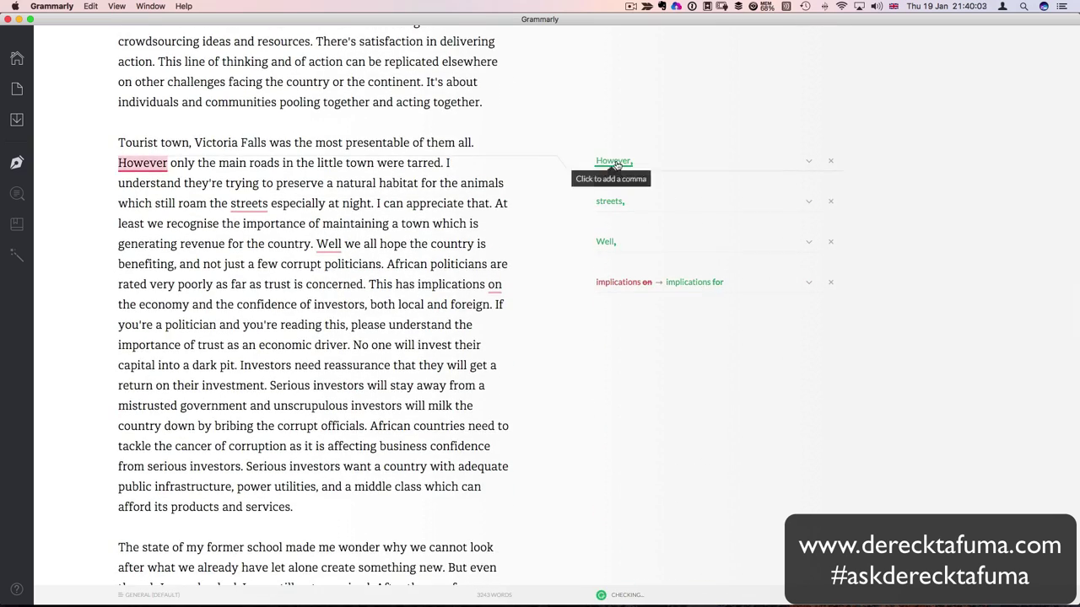
left_click(616, 164)
left_click(611, 202)
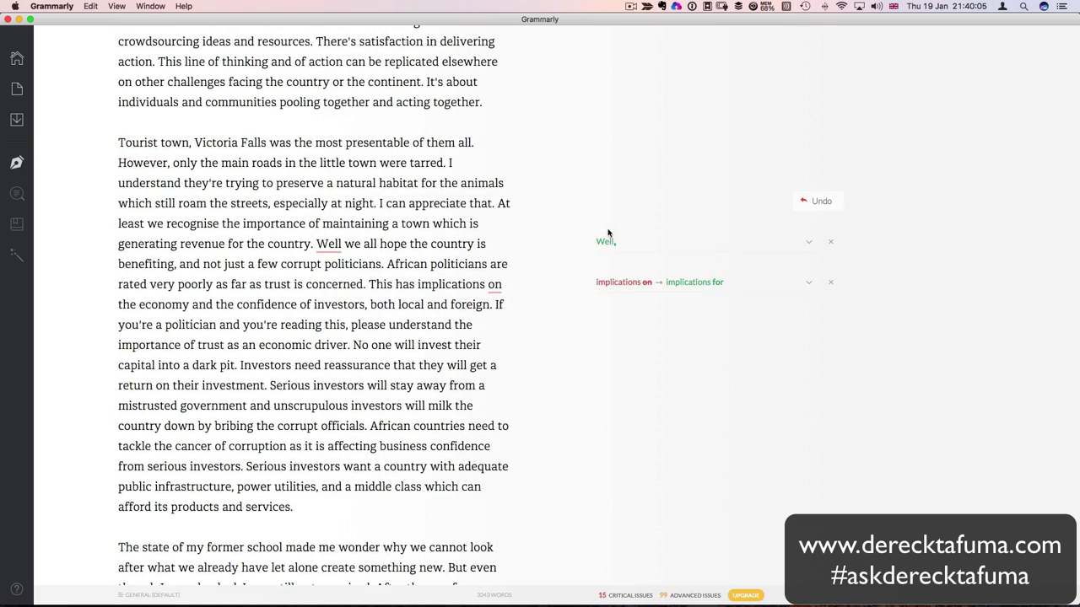
left_click(606, 242)
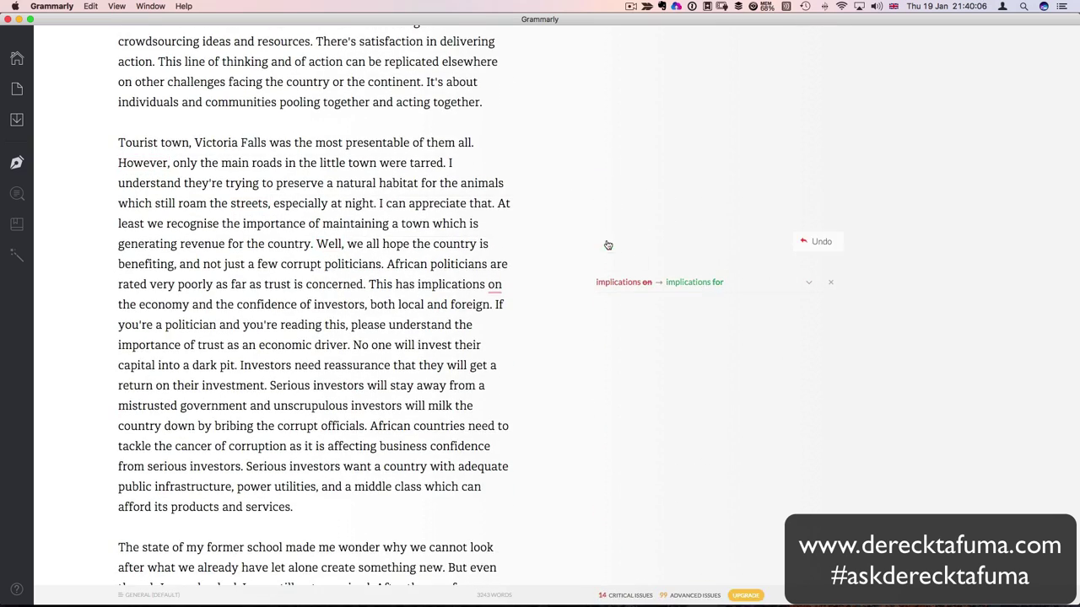
left_click(686, 284)
- In the paragraph starting "The state of my former school", accept "neighbour" and "were", and remove the duplicate "time" and the comma after "grade"
scroll(644, 280, "down", 5)
scroll(645, 279, "down", 2)
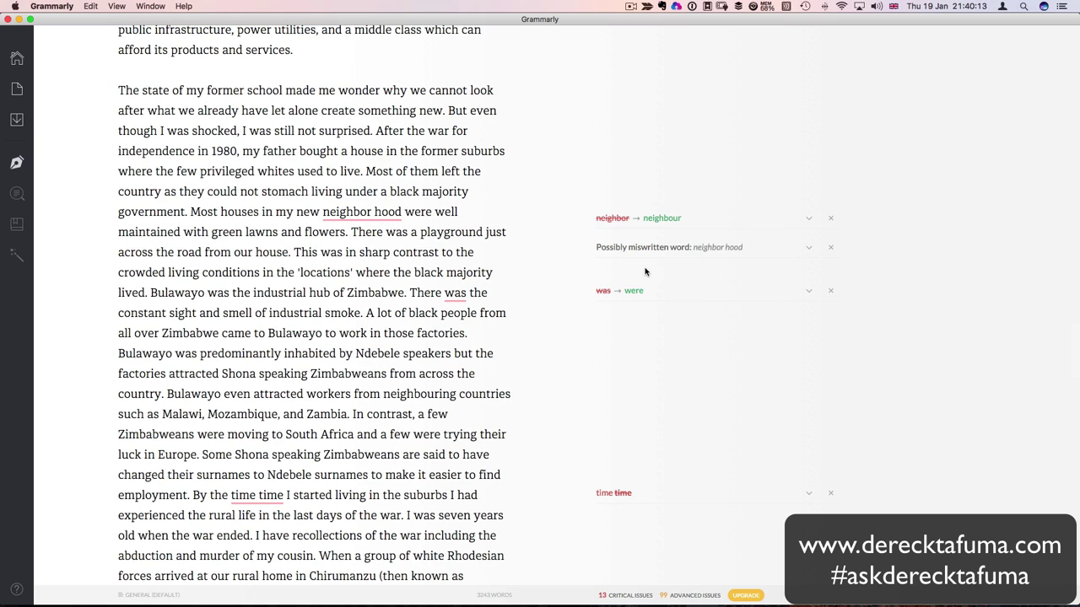
left_click(652, 219)
left_click(633, 291)
scroll(634, 291, "down", 5)
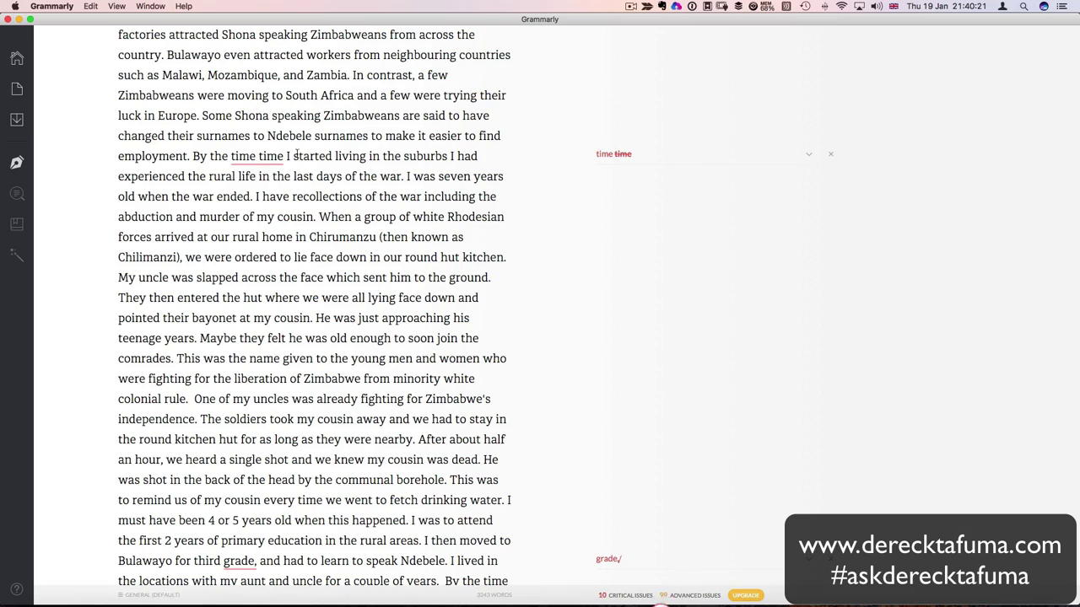
left_click(619, 156)
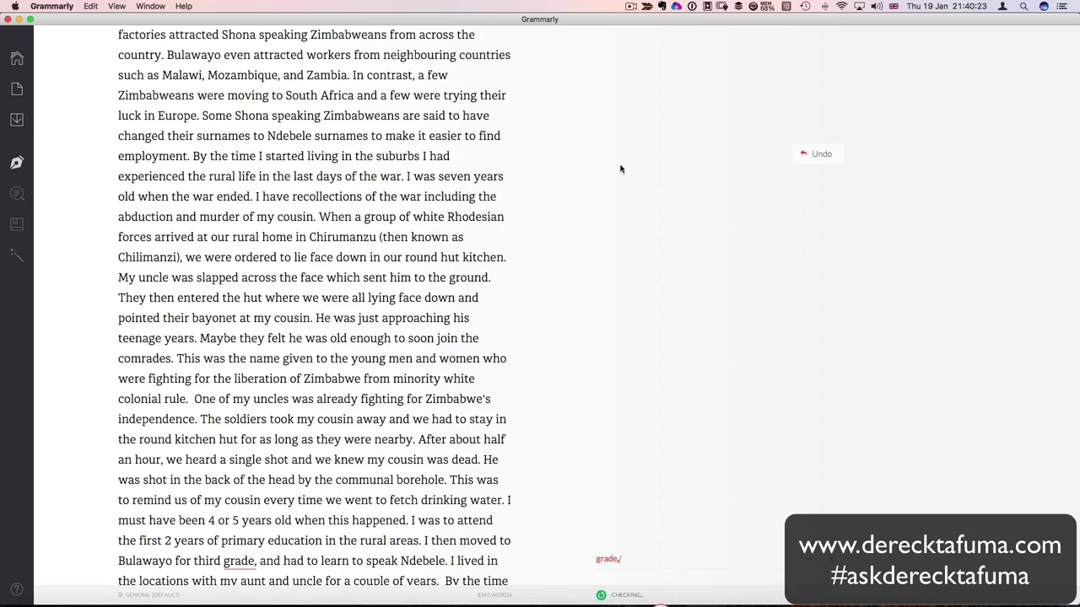
scroll(633, 212, "down", 7)
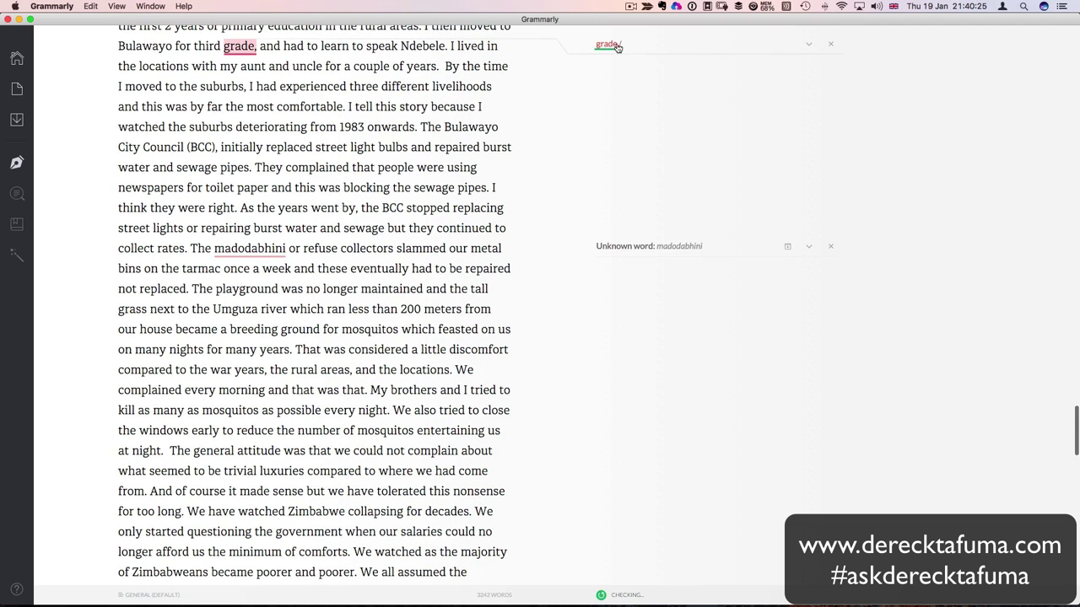
left_click(615, 49)
- Expand the unknown-word alert for "madodabhini" and add the word to the personal dictionary
scroll(664, 174, "up", 2)
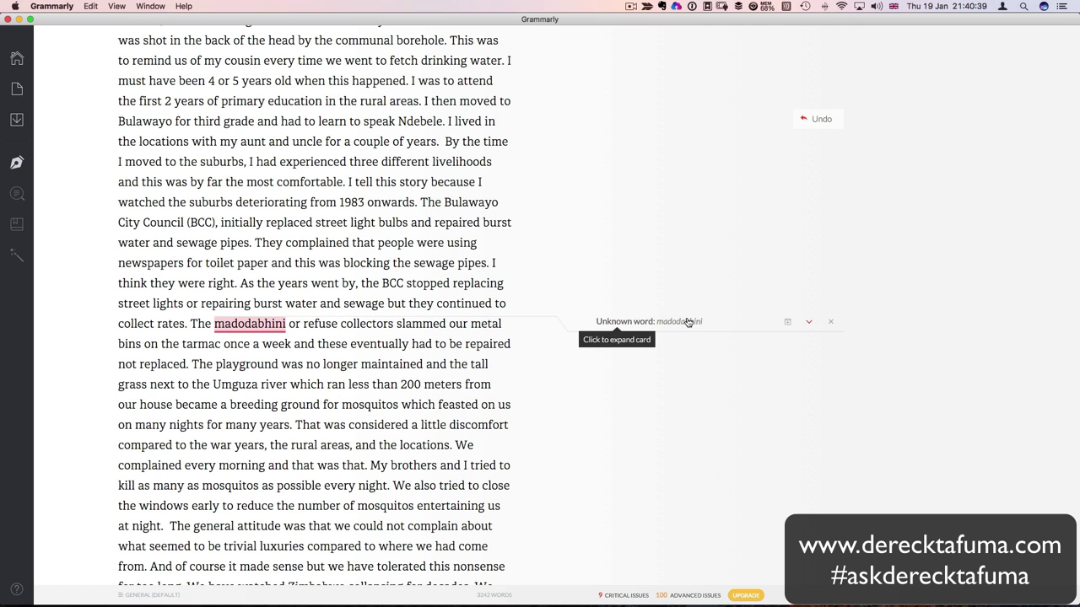
left_click(688, 323)
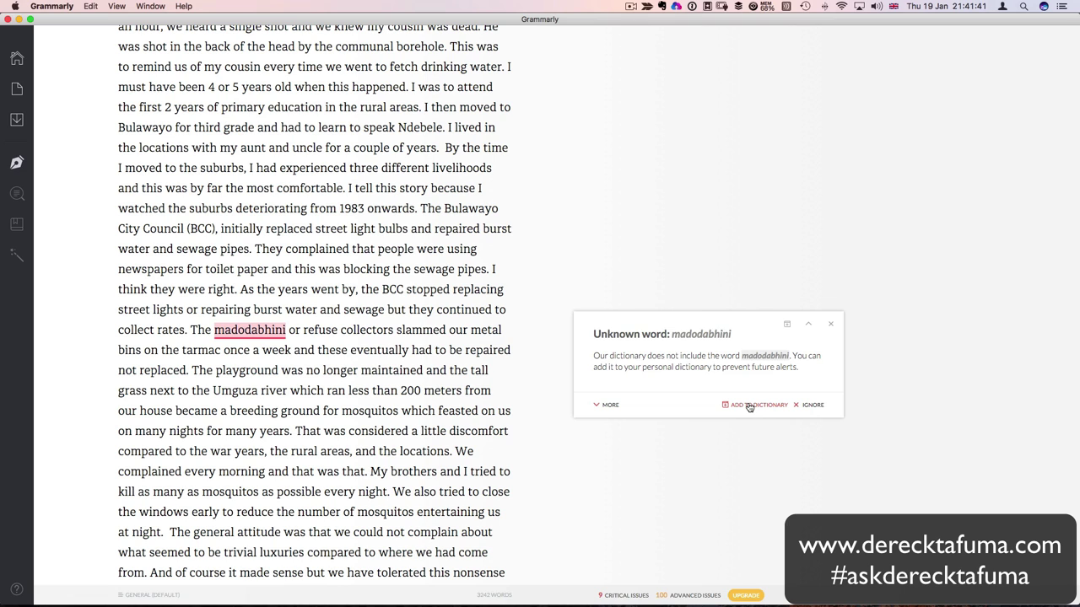
left_click(749, 406)
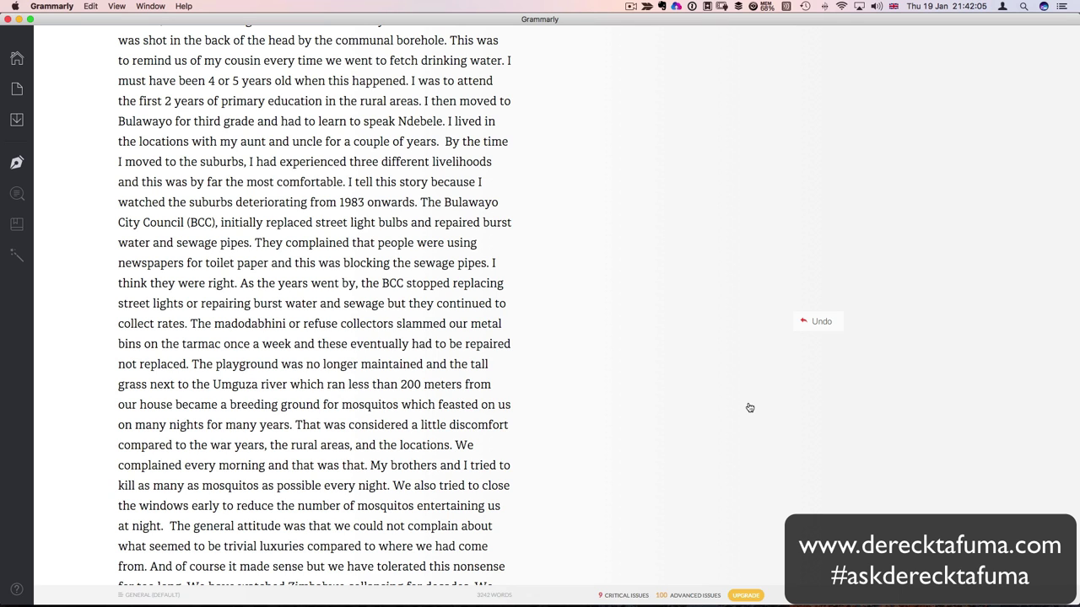
- Accept the suggested commas after "Yes" and "Obviously", and change "there's worker unrest" to "there are worker unrest"
scroll(749, 408, "down", 3)
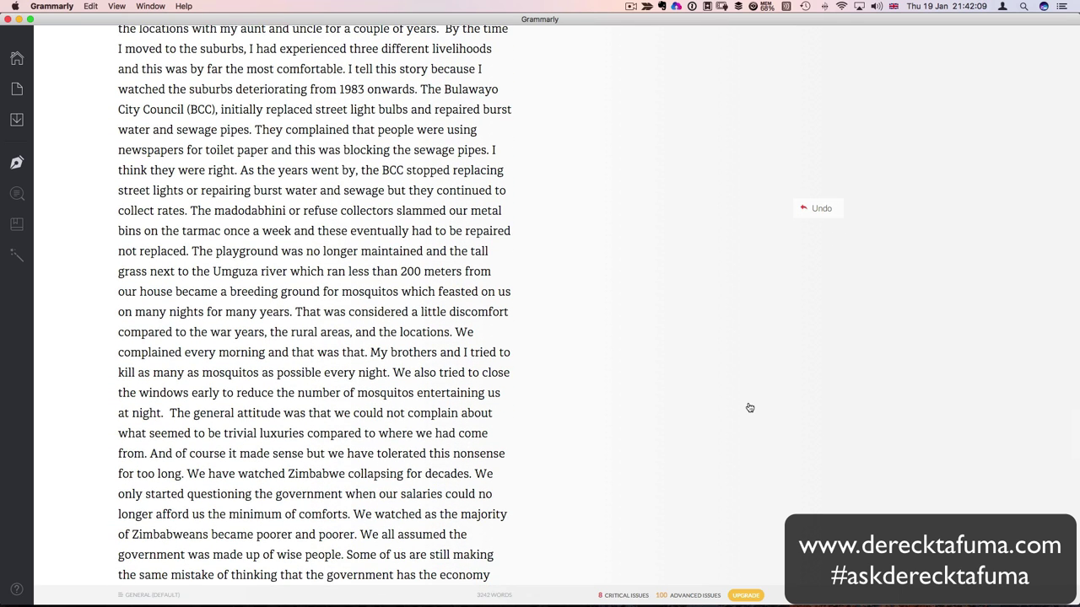
scroll(749, 407, "down", 5)
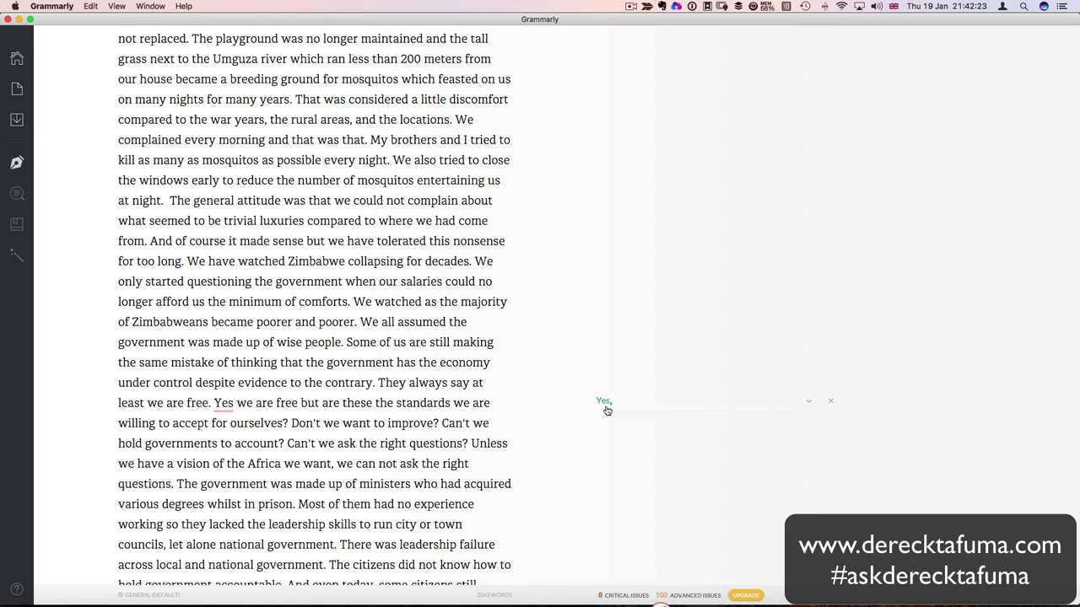
left_click(606, 405)
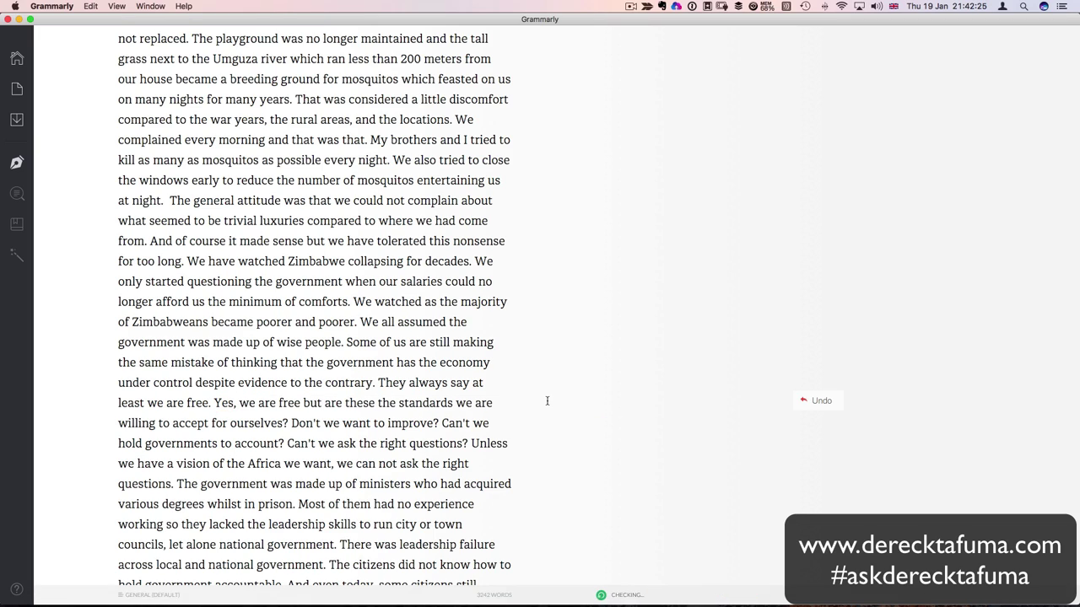
scroll(605, 405, "down", 5)
scroll(594, 470, "down", 2)
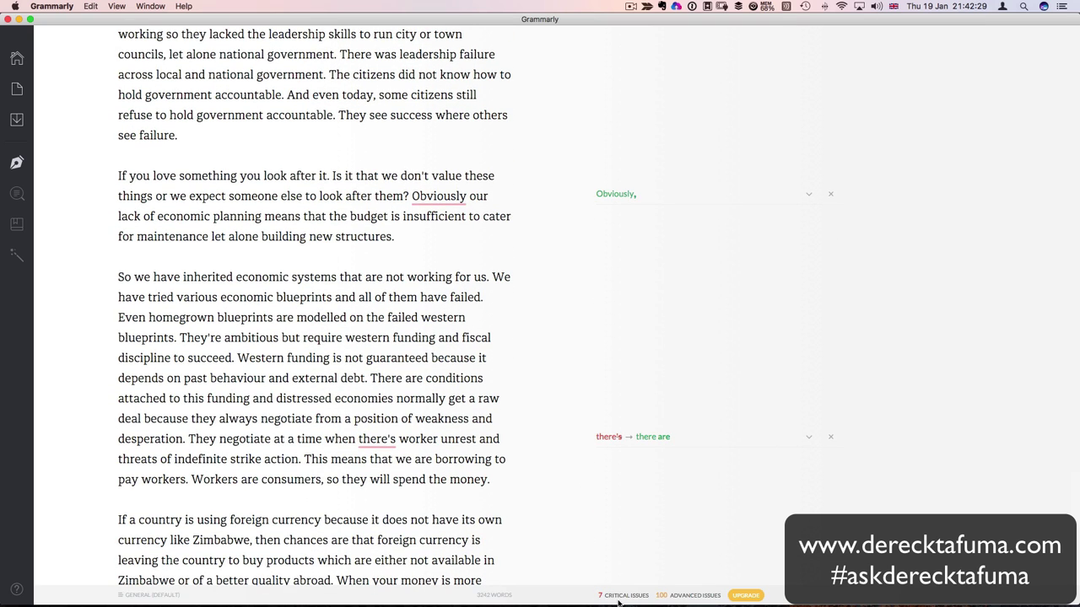
left_click(622, 196)
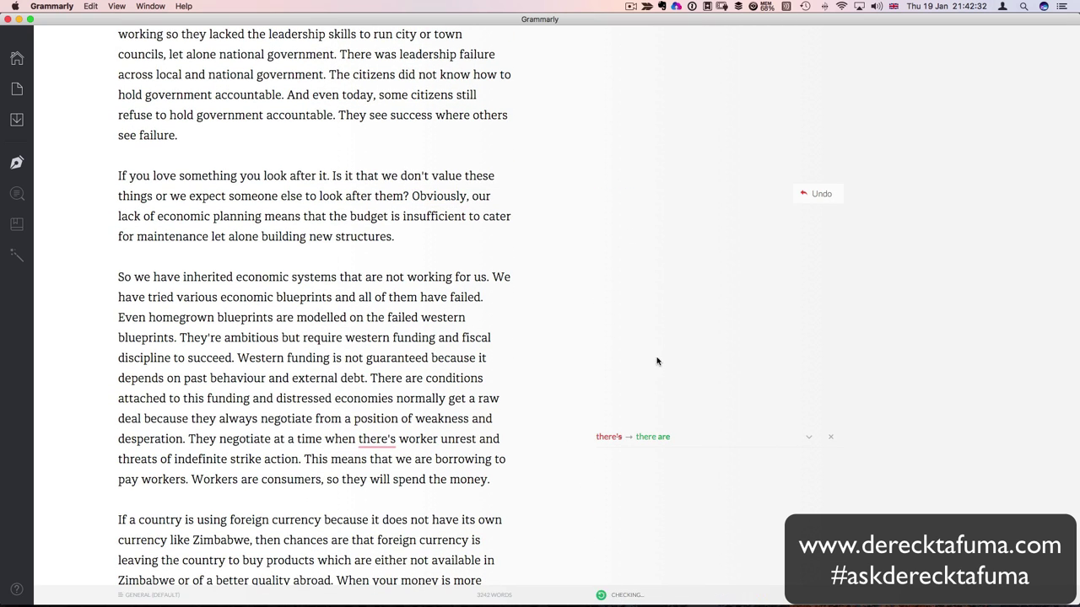
left_click(655, 435)
- Accept the comma after "eventually" in the foreign currency paragraph and the article "a" before "store of value"
scroll(650, 436, "down", 5)
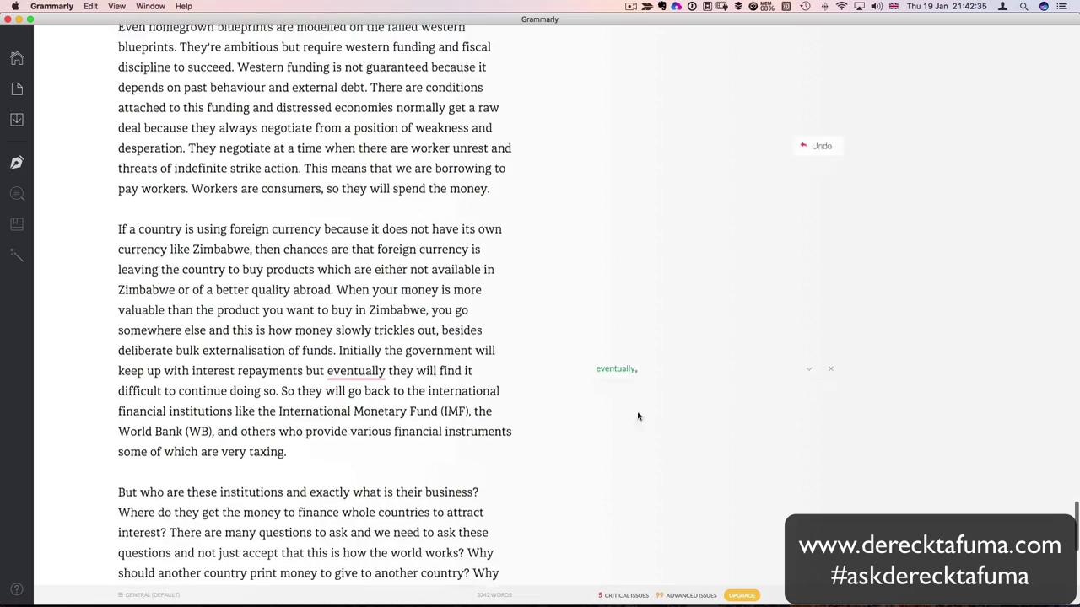
left_click(624, 343)
scroll(632, 380, "down", 5)
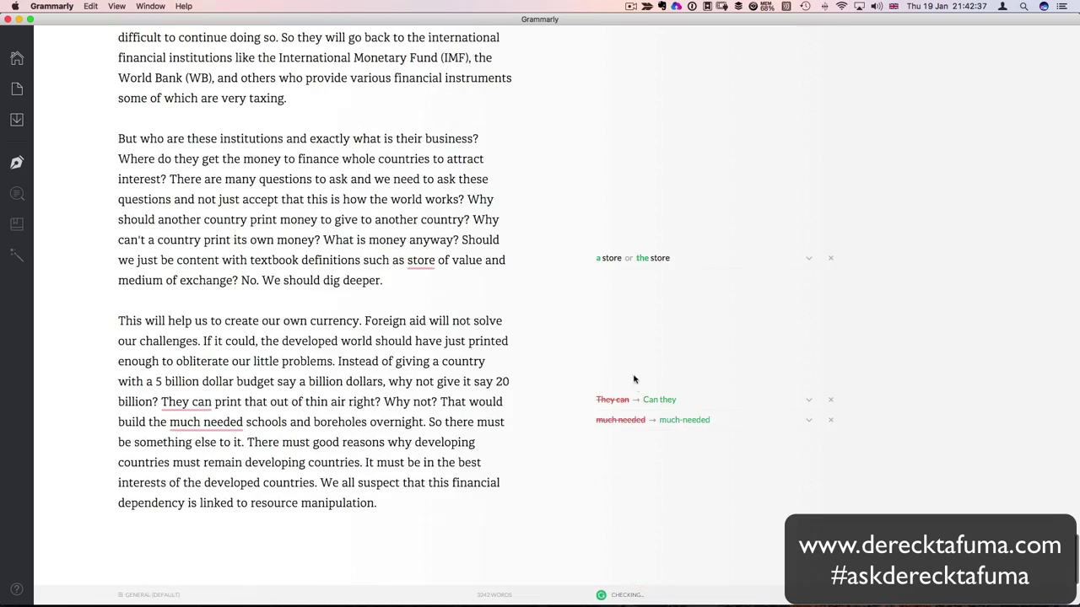
left_click(604, 260)
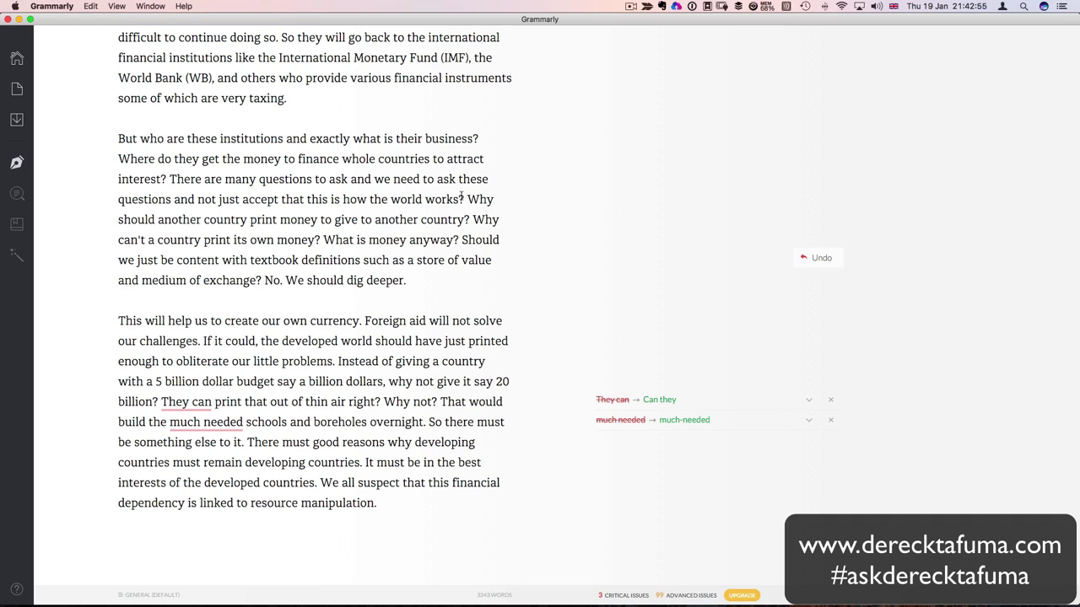
- Highlight and read the passage from "Why should another country print money" to "We should dig deeper."
left_click_drag(466, 199, 484, 217)
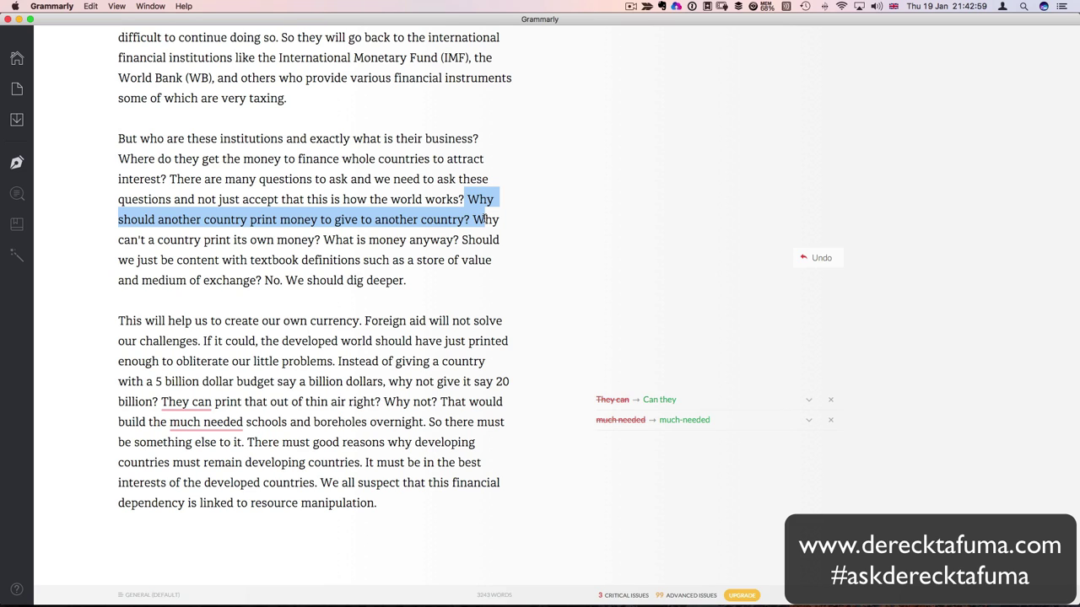
left_click_drag(486, 218, 489, 229)
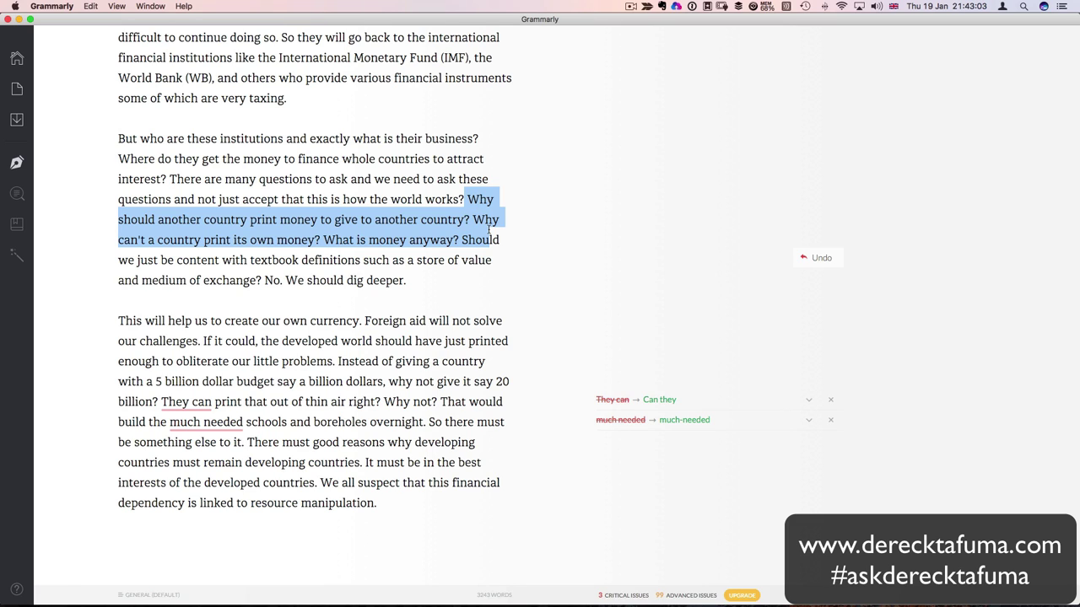
left_click_drag(489, 229, 495, 250)
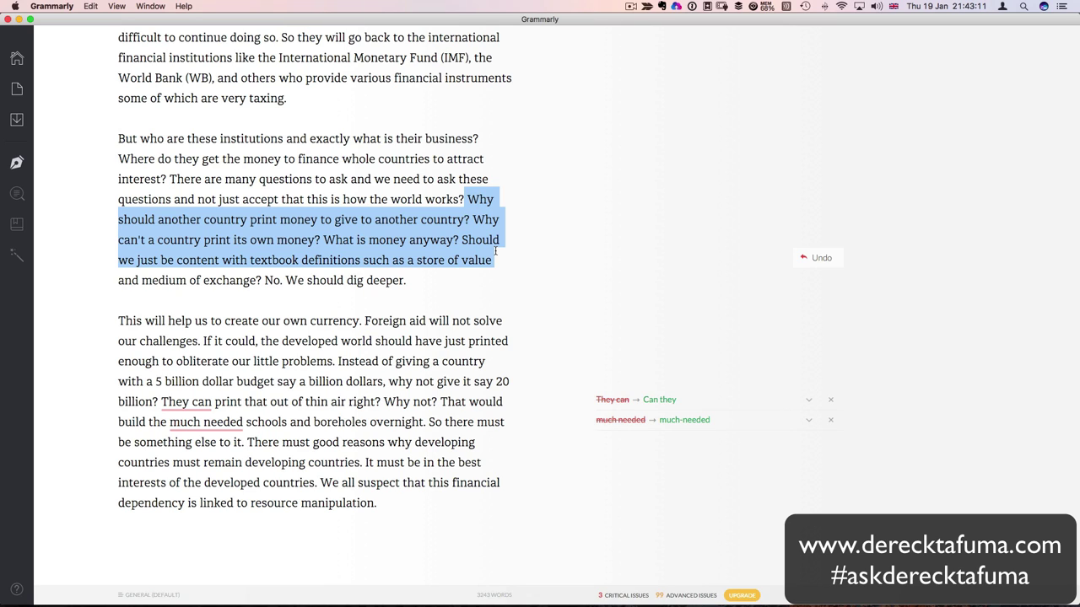
left_click_drag(495, 251, 493, 279)
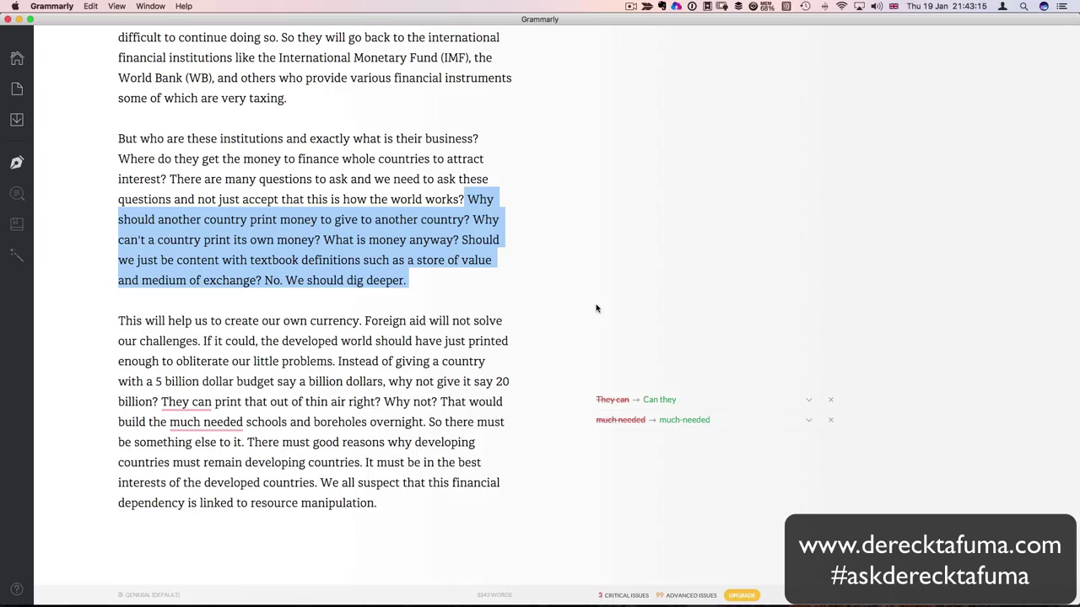
- Look through the whole eBook text from the introduction onward for remaining grammar alerts
scroll(595, 308, "up", 15)
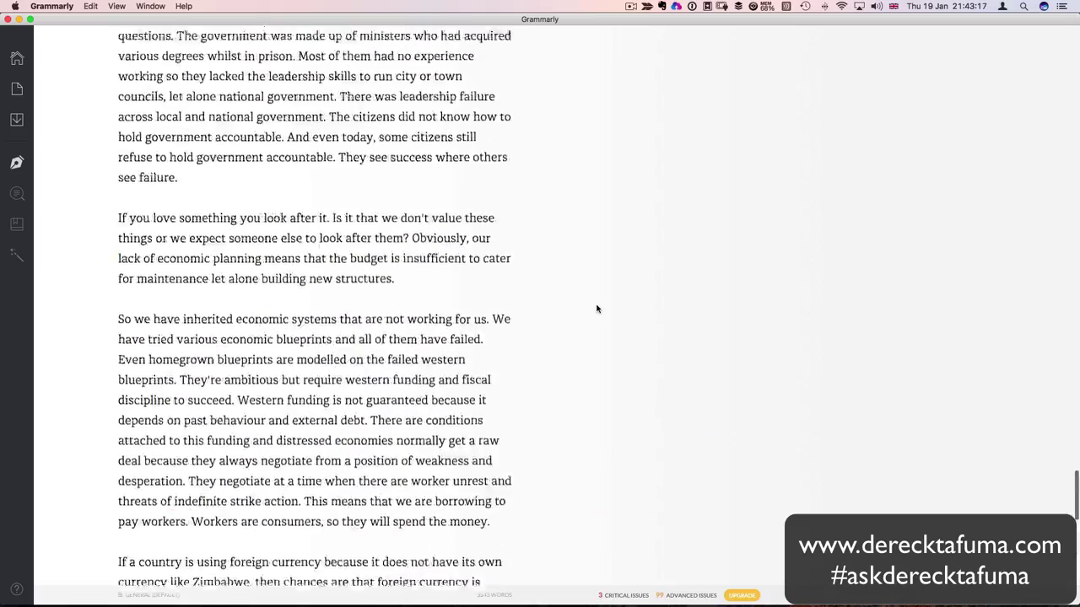
scroll(595, 308, "up", 15)
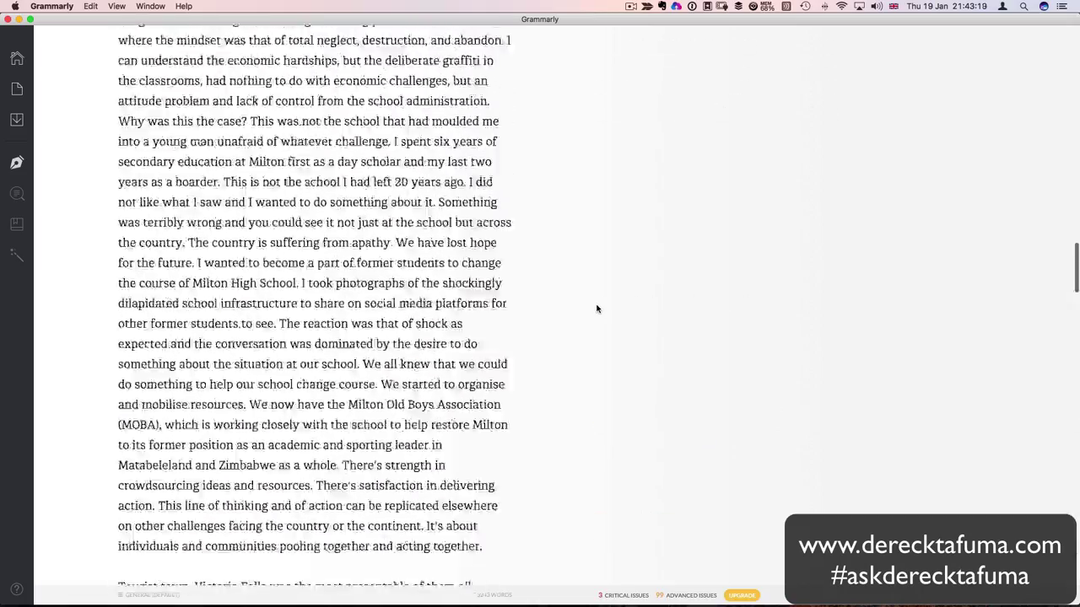
scroll(596, 309, "up", 15)
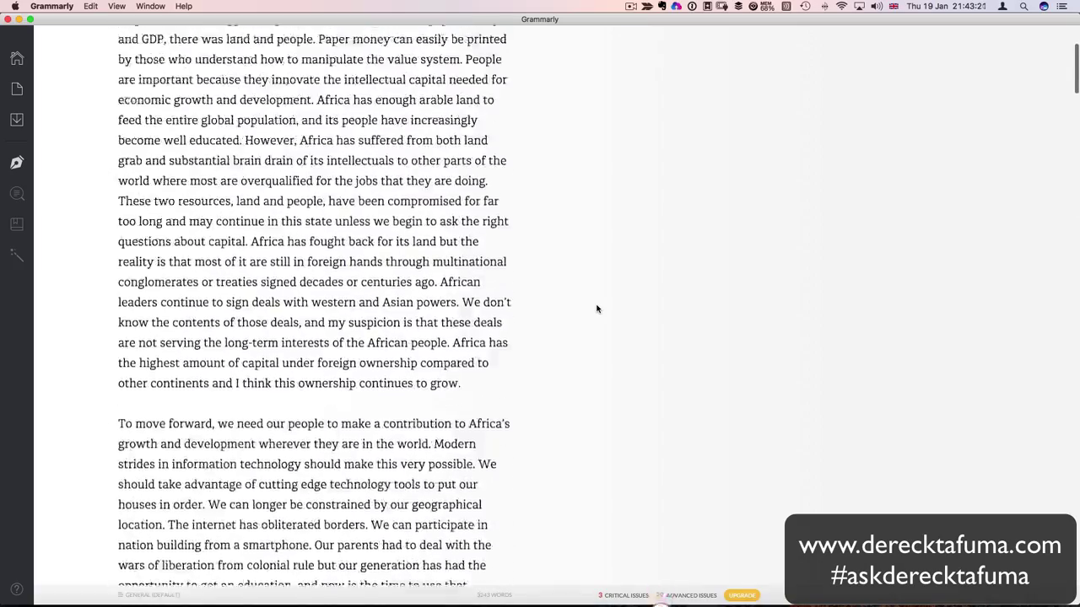
scroll(597, 309, "down", 5)
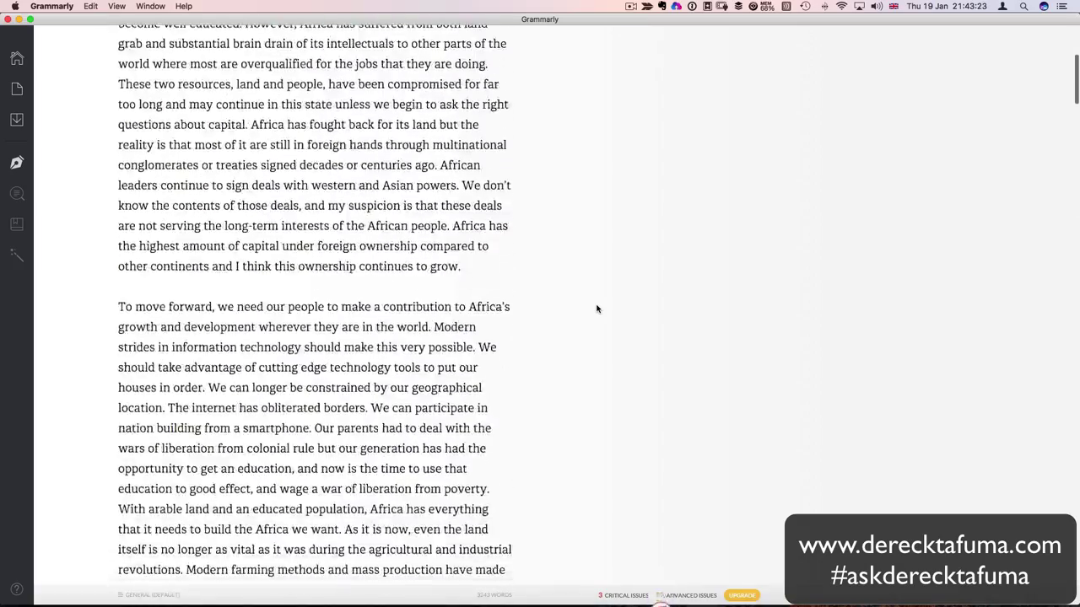
scroll(596, 309, "up", 5)
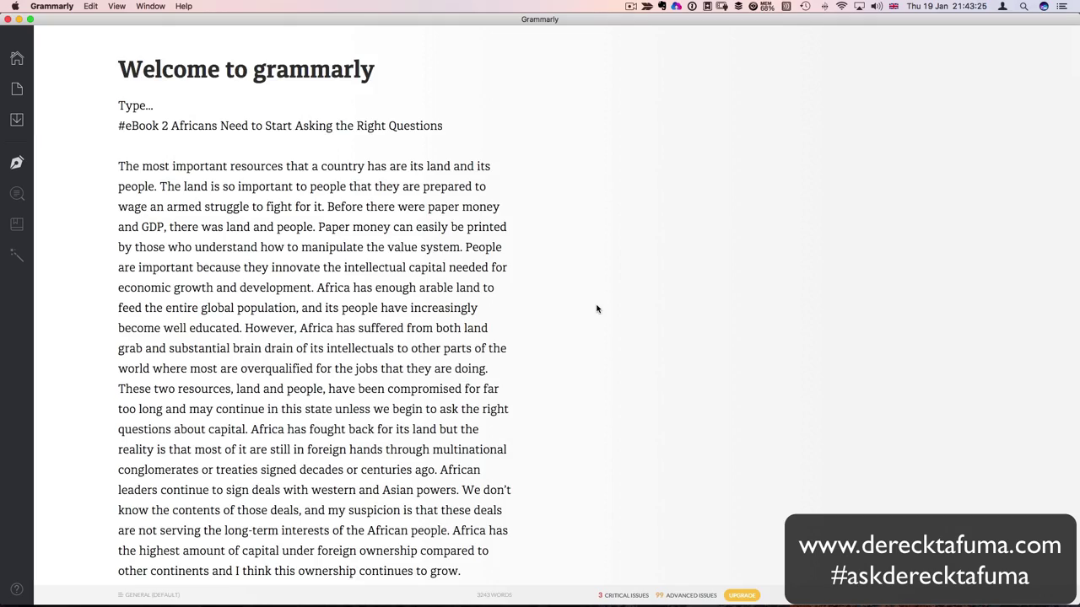
scroll(596, 309, "down", 1)
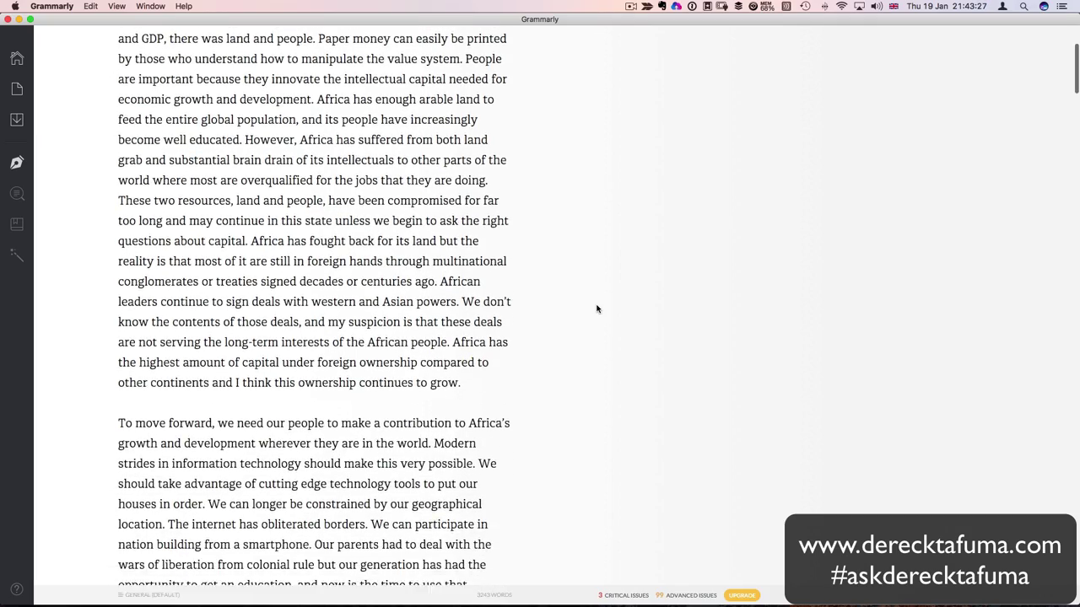
scroll(596, 309, "down", 5)
scroll(596, 308, "down", 5)
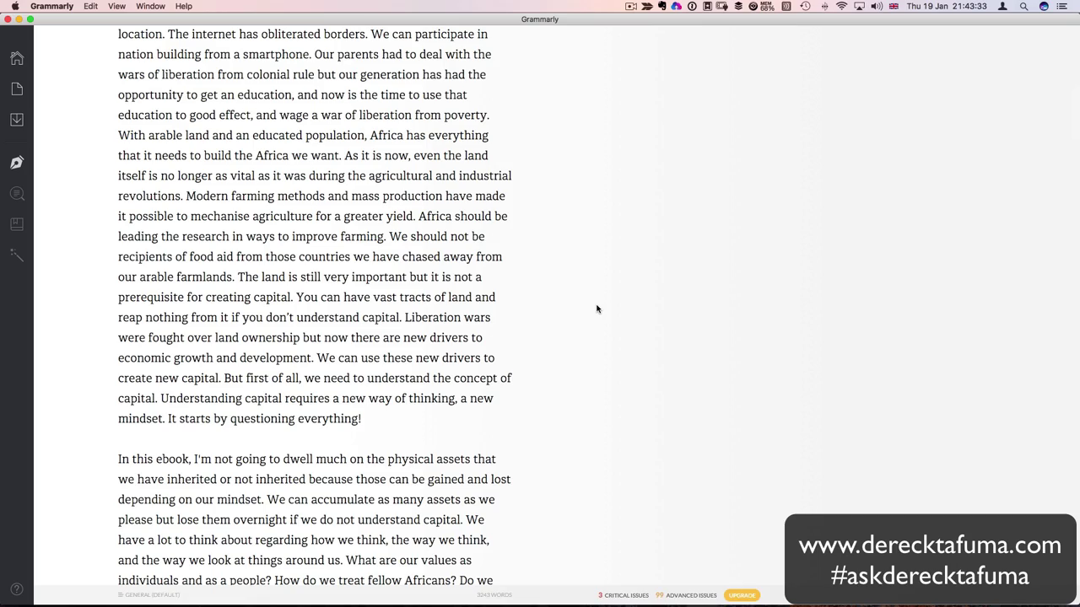
scroll(596, 309, "down", 20)
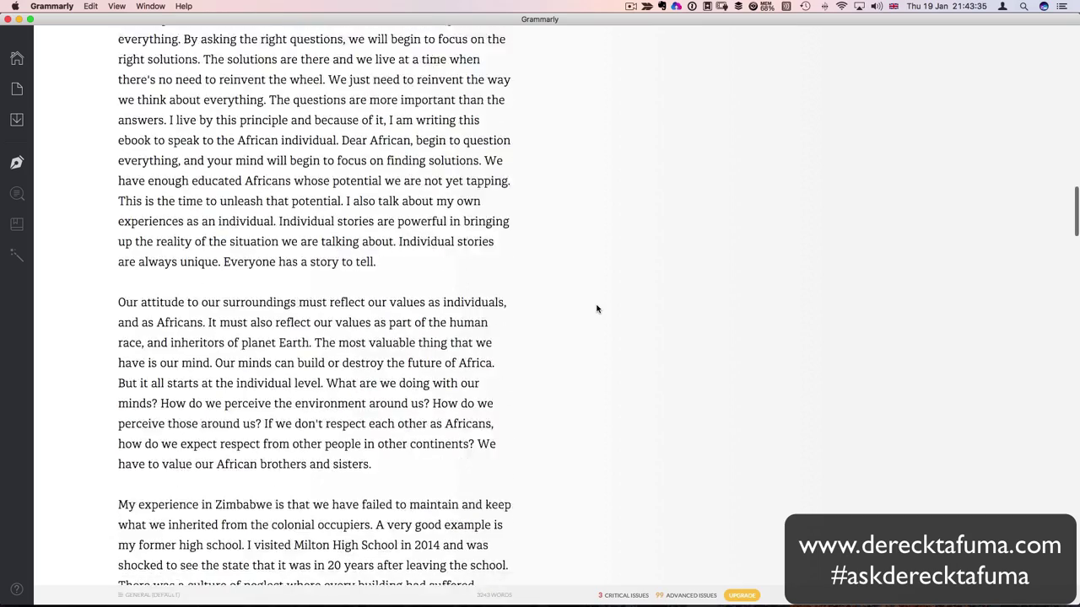
scroll(597, 309, "down", 12)
scroll(596, 309, "down", 20)
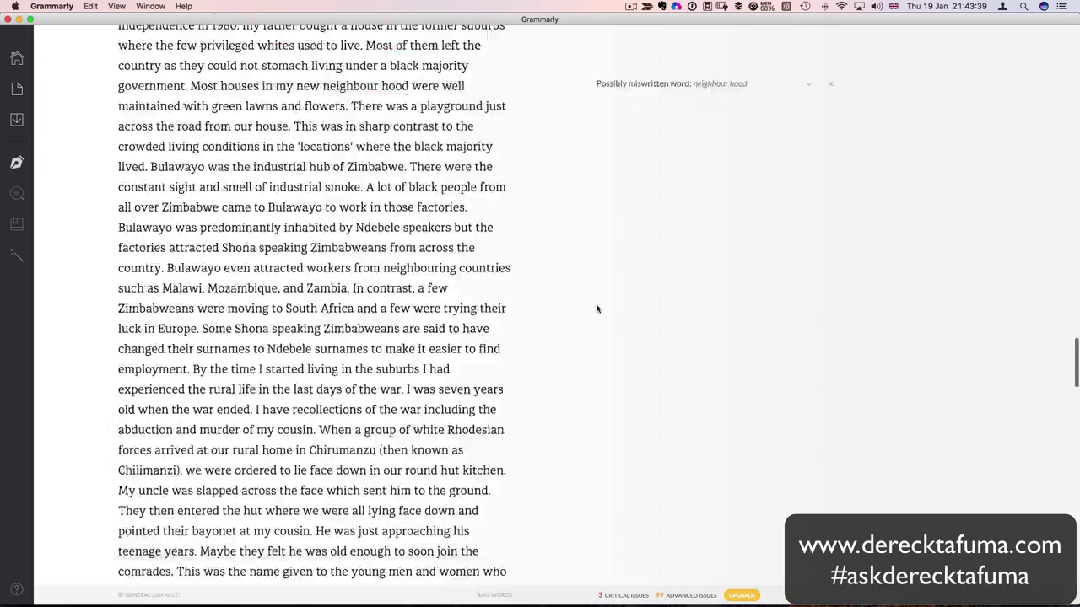
- Accept the correction "neighbourhood" for "neighbour hood" in the paragraph about the former suburbs
scroll(596, 308, "up", 6)
scroll(596, 309, "up", 2)
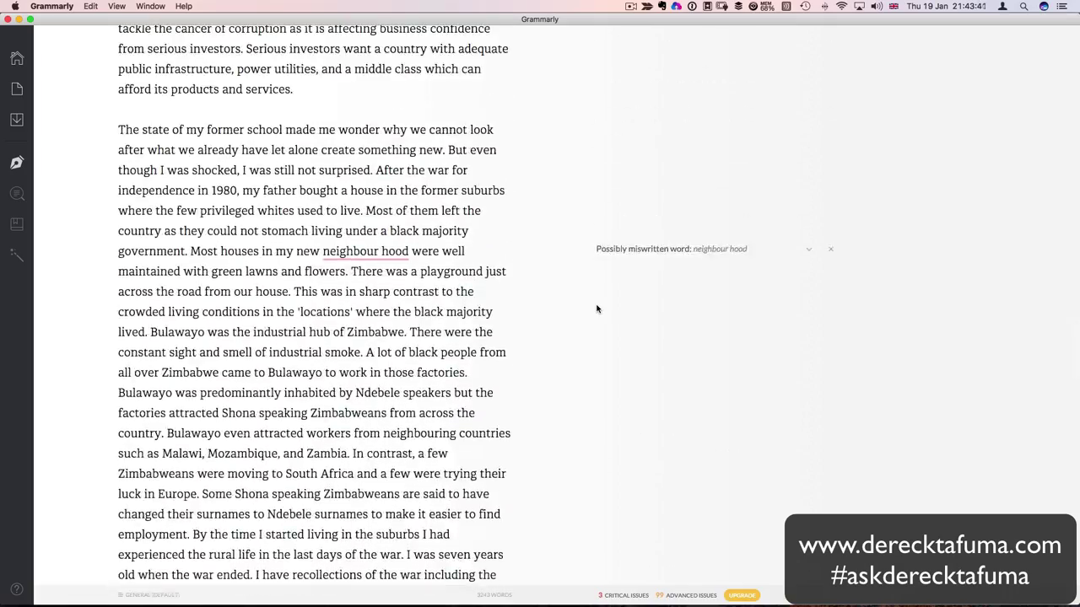
scroll(590, 305, "down", 2)
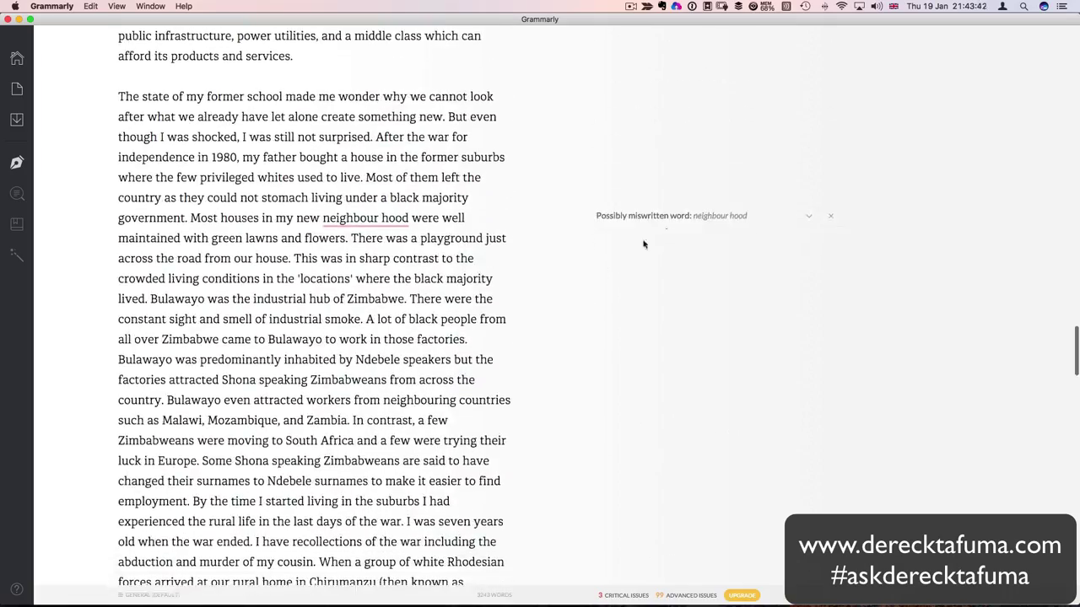
left_click(683, 217)
left_click(716, 247)
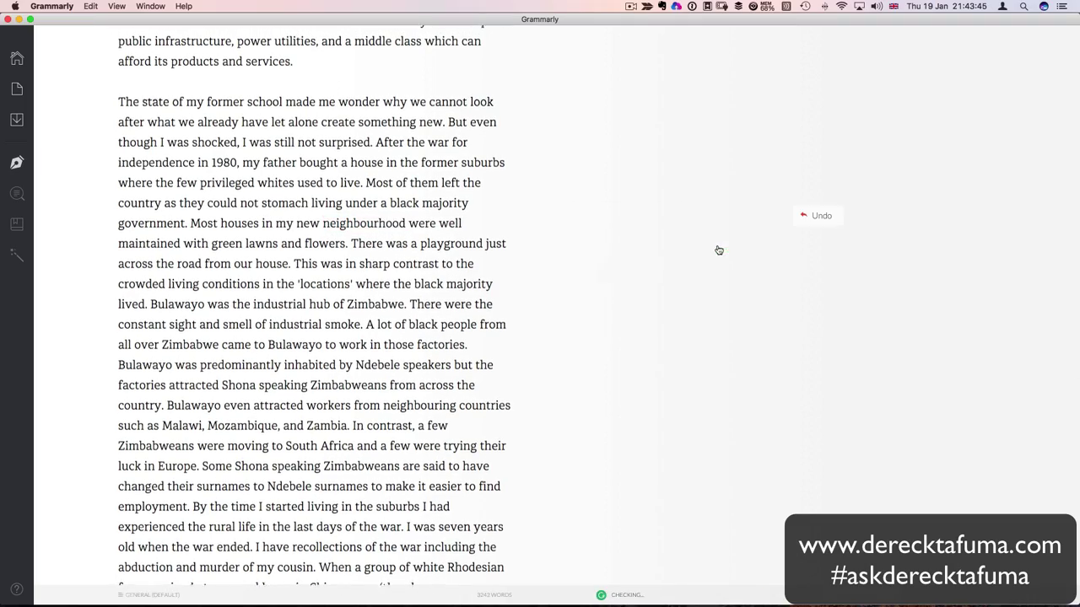
- Accept "Can they" in place of "They can" in the last paragraph and insert "not" before "print"
scroll(604, 257, "down", 5)
scroll(605, 258, "down", 20)
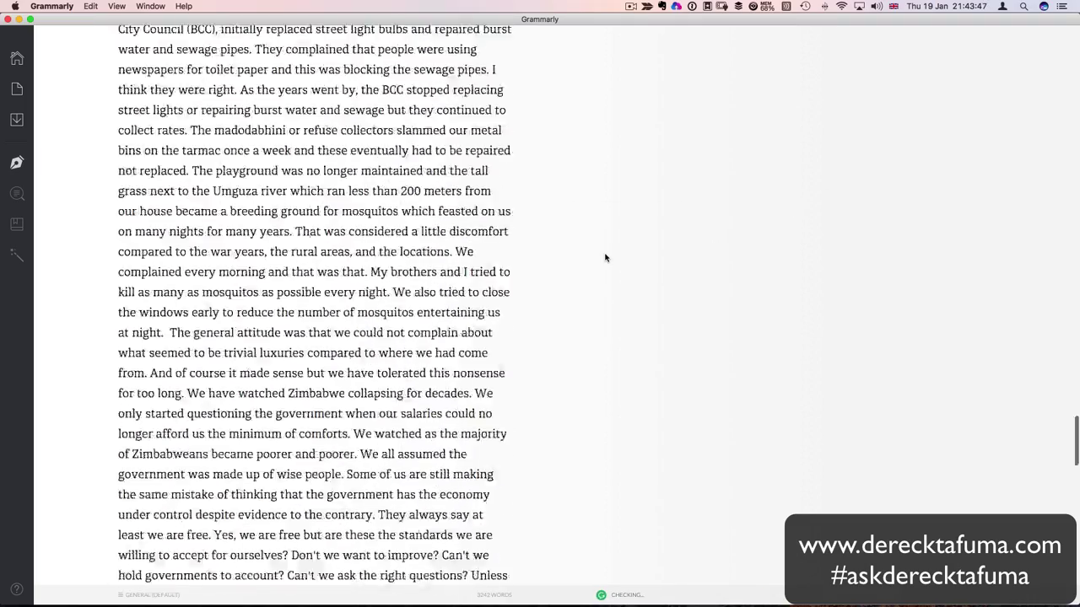
scroll(605, 257, "down", 6)
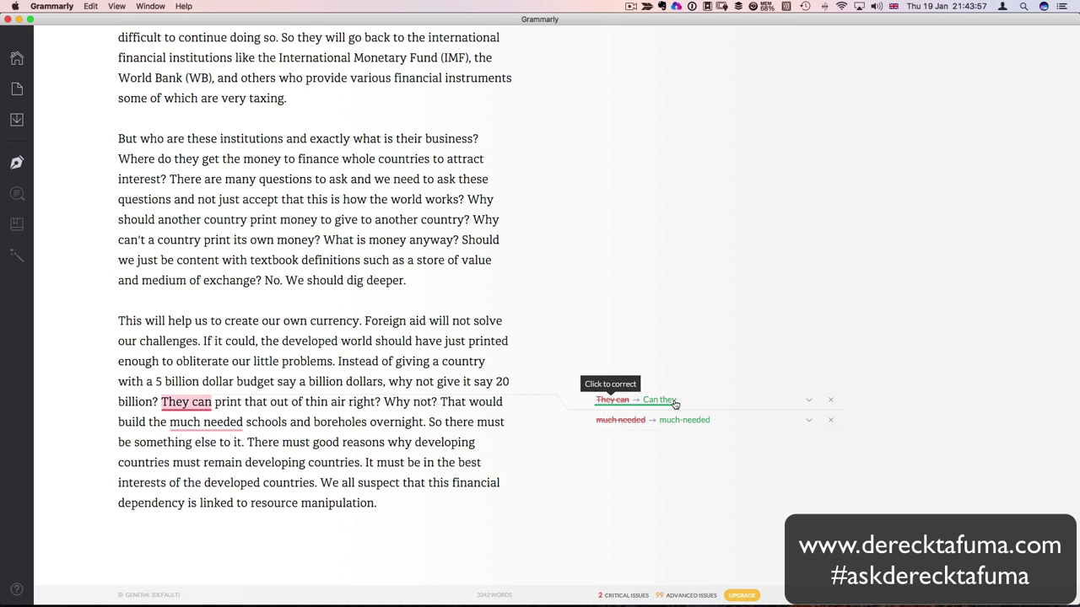
left_click(675, 402)
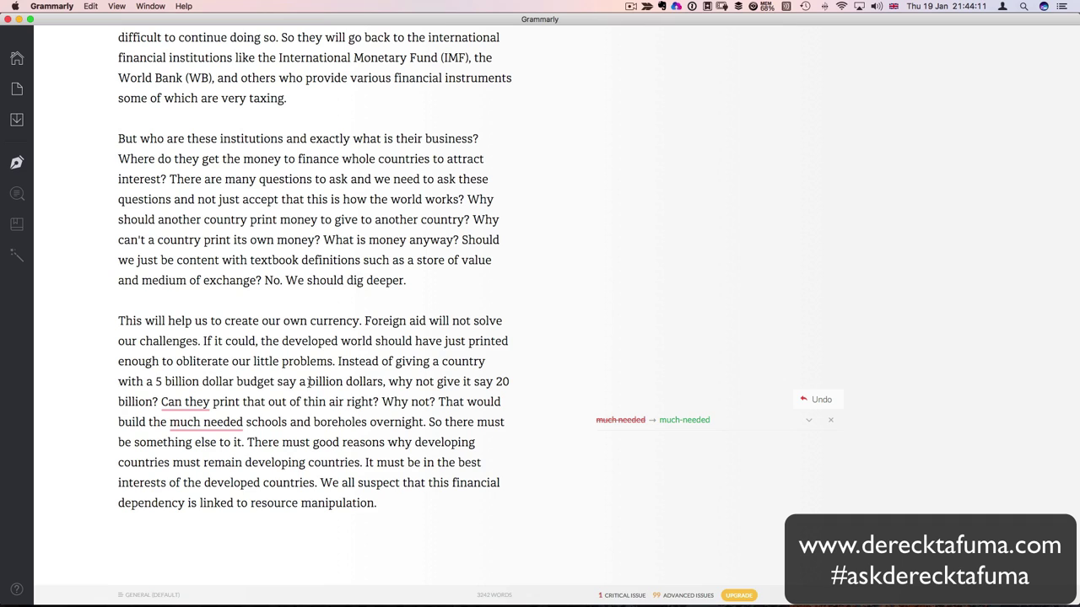
left_click(213, 402)
type("not")
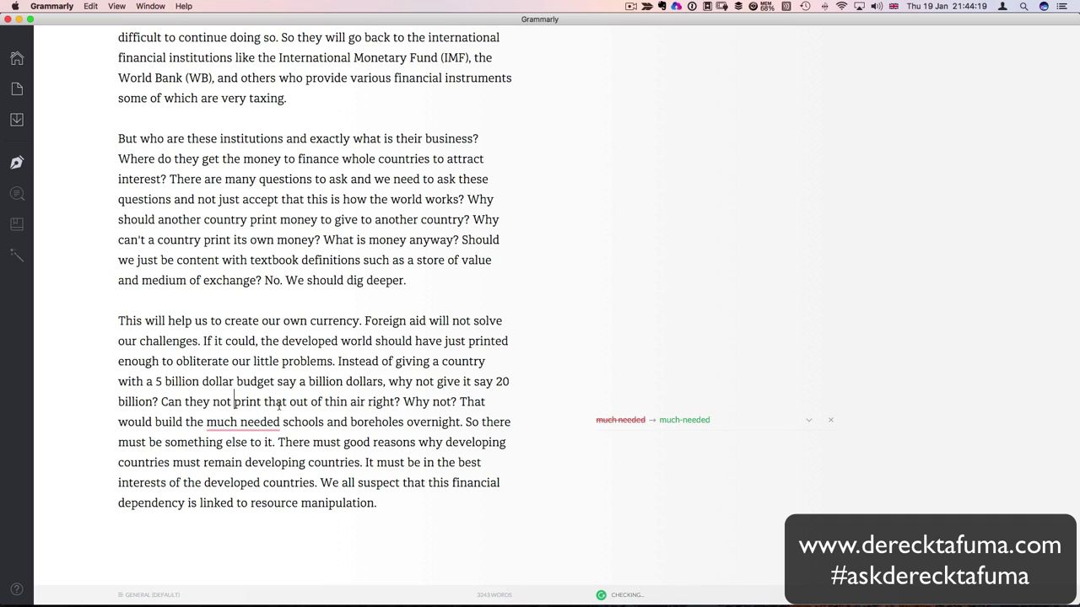
- Delete "right" after "thin air" in the last paragraph and accept the hyphenated "much-needed" before "schools"
left_click(394, 402)
key("BackSpace")
key("BackSpace")
key("BackSpace")
key("BackSpace")
key("BackSpace")
key("BackSpace")
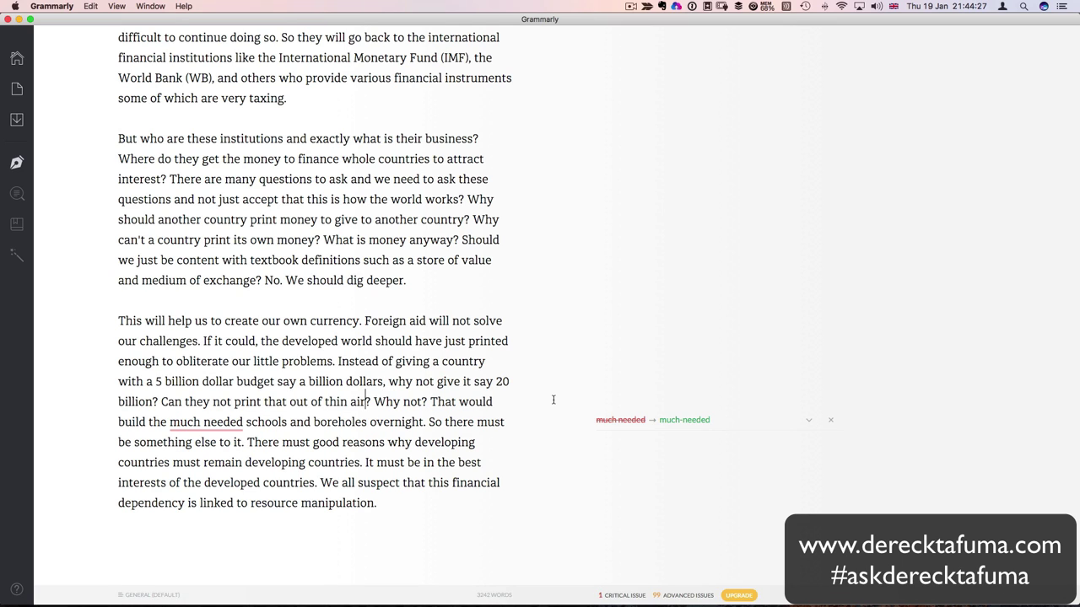
left_click(669, 421)
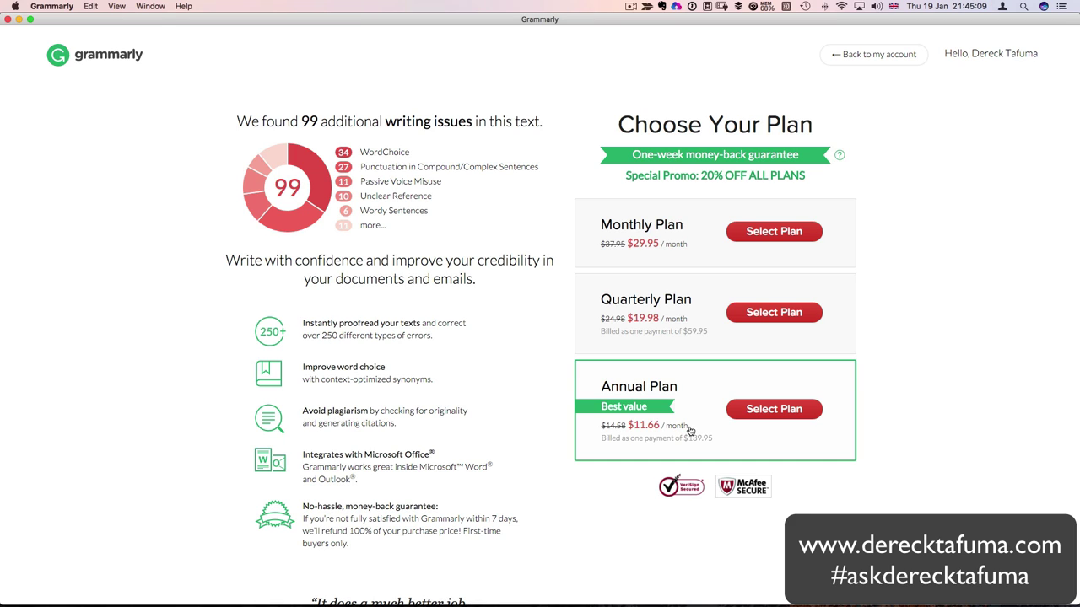
- Examine the upgrade plans and their benefits, and return to the eBook document
scroll(690, 431, "down", 5)
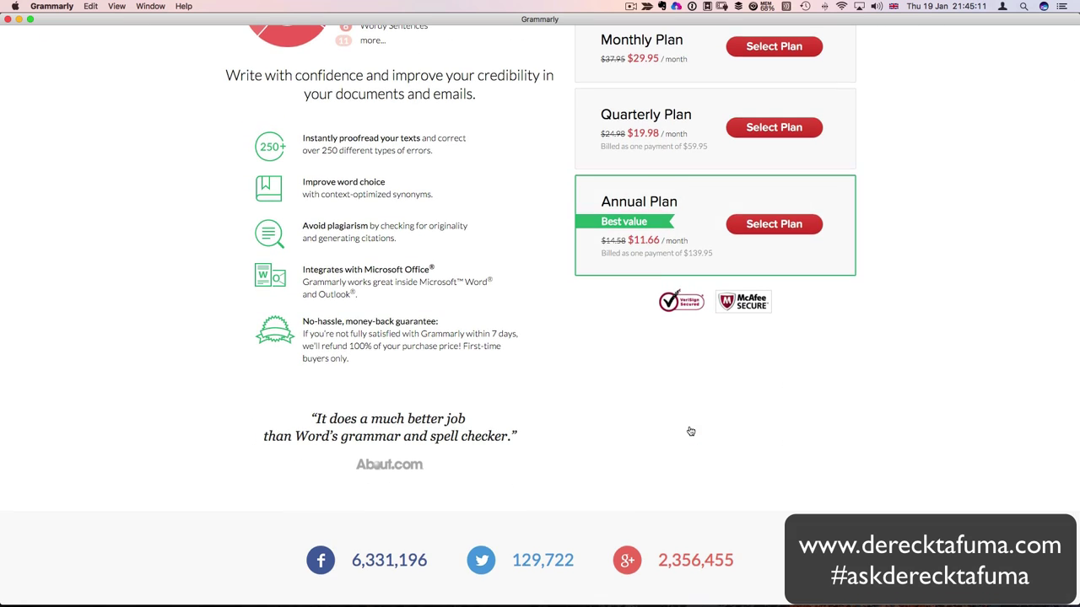
scroll(690, 431, "up", 5)
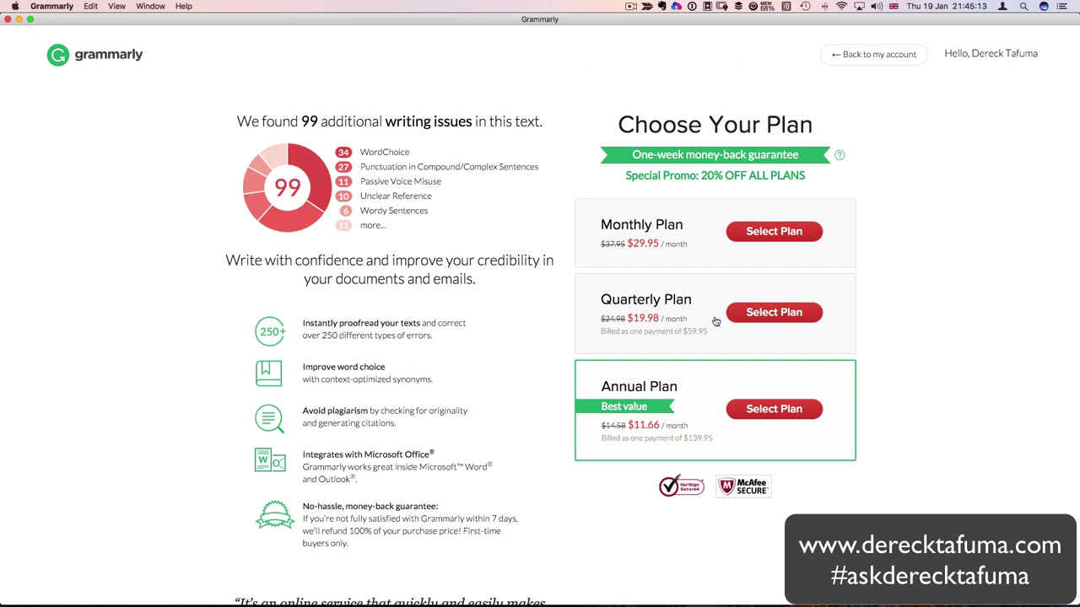
left_click(831, 56)
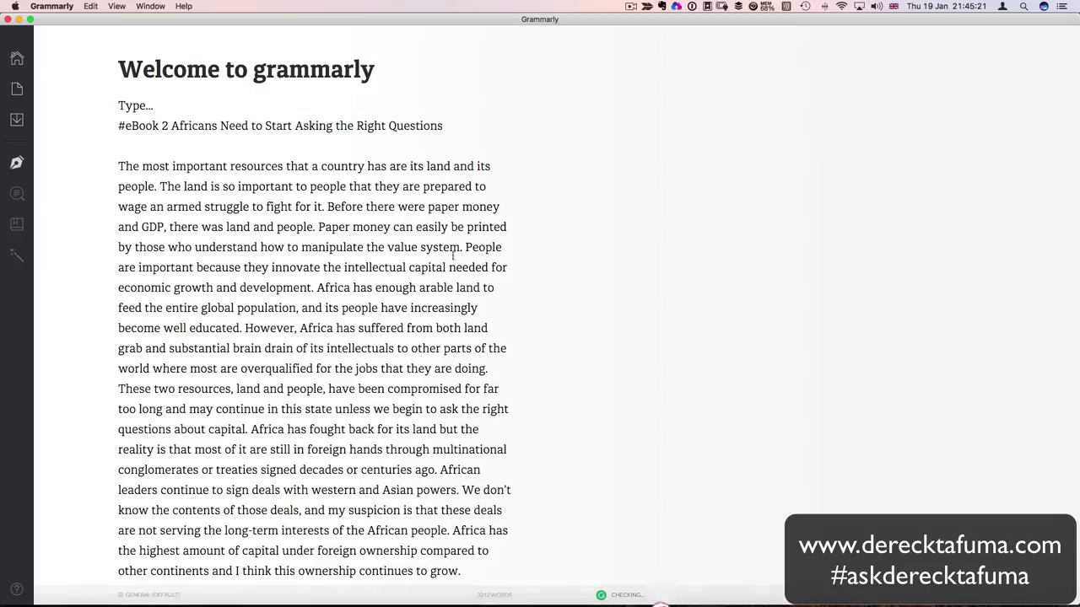
- Check the corrected eBook text from beginning to end for leftover critical issues
scroll(299, 261, "down", 20)
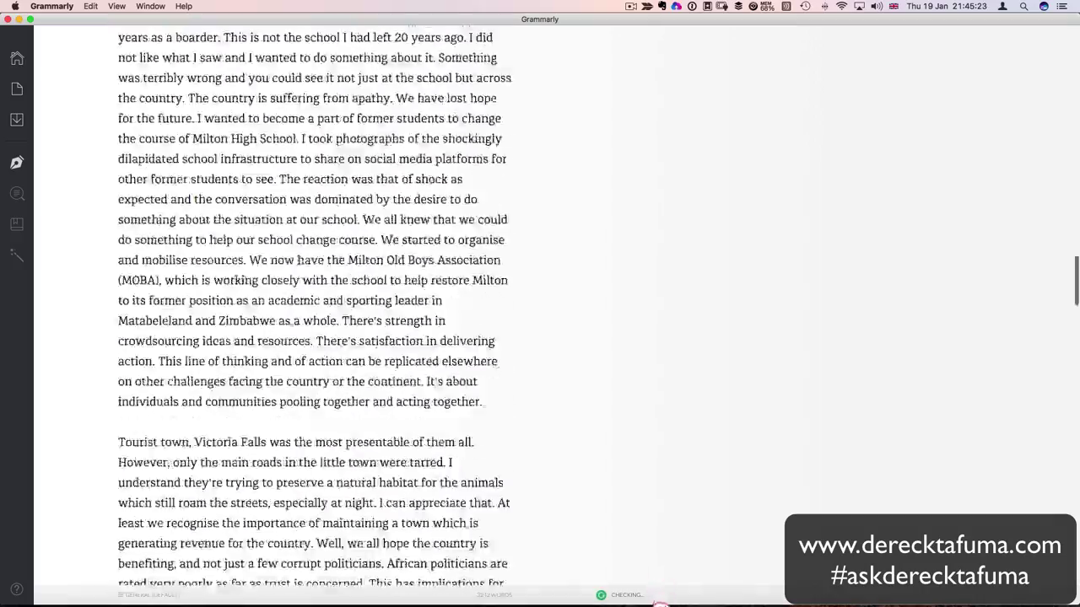
scroll(299, 262, "down", 20)
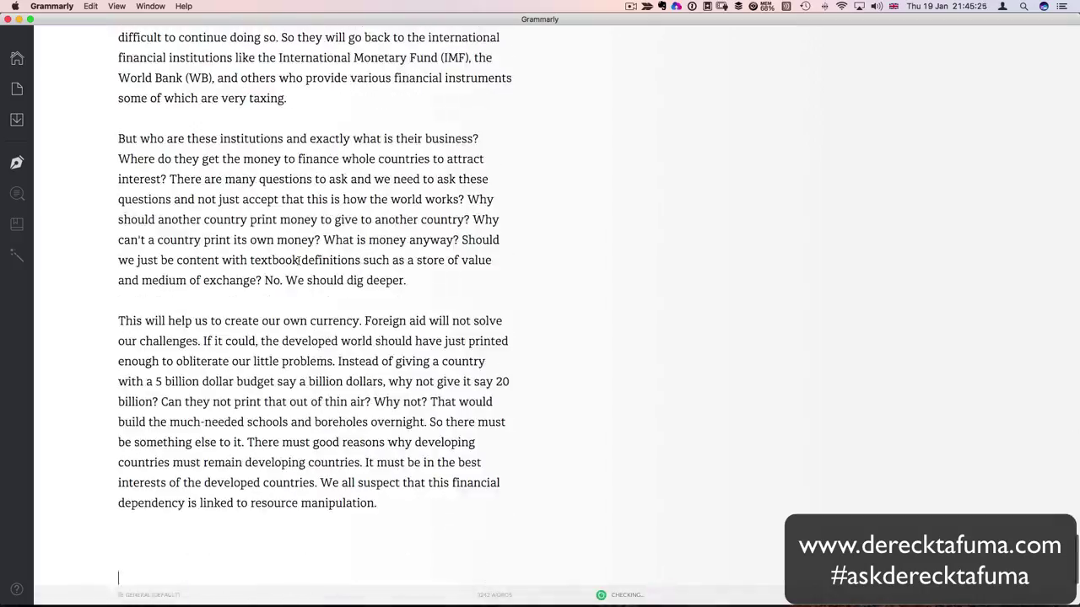
scroll(298, 261, "up", 15)
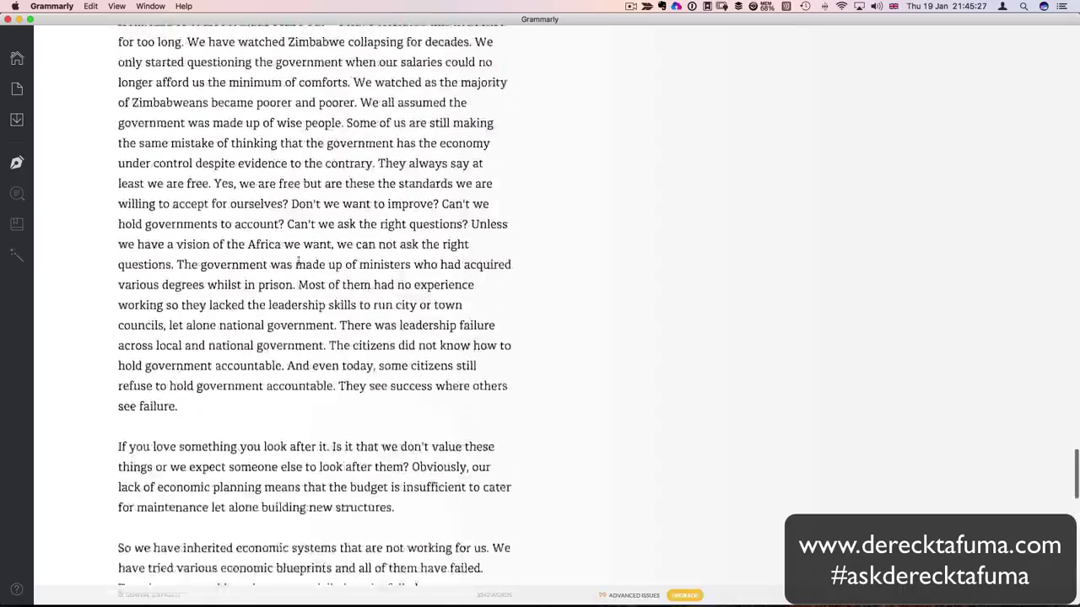
scroll(298, 262, "up", 15)
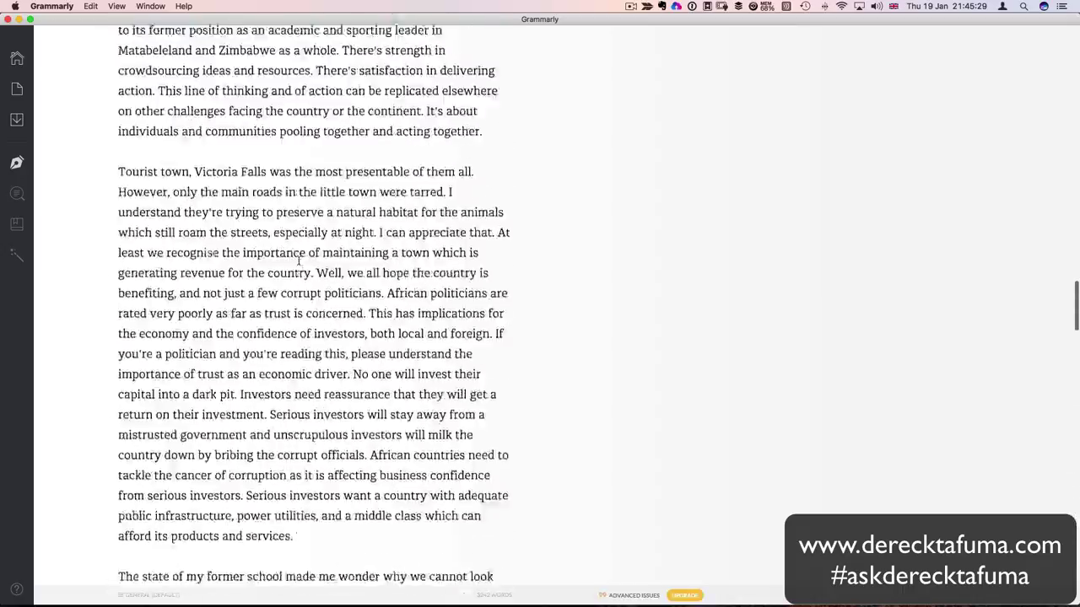
scroll(299, 262, "up", 15)
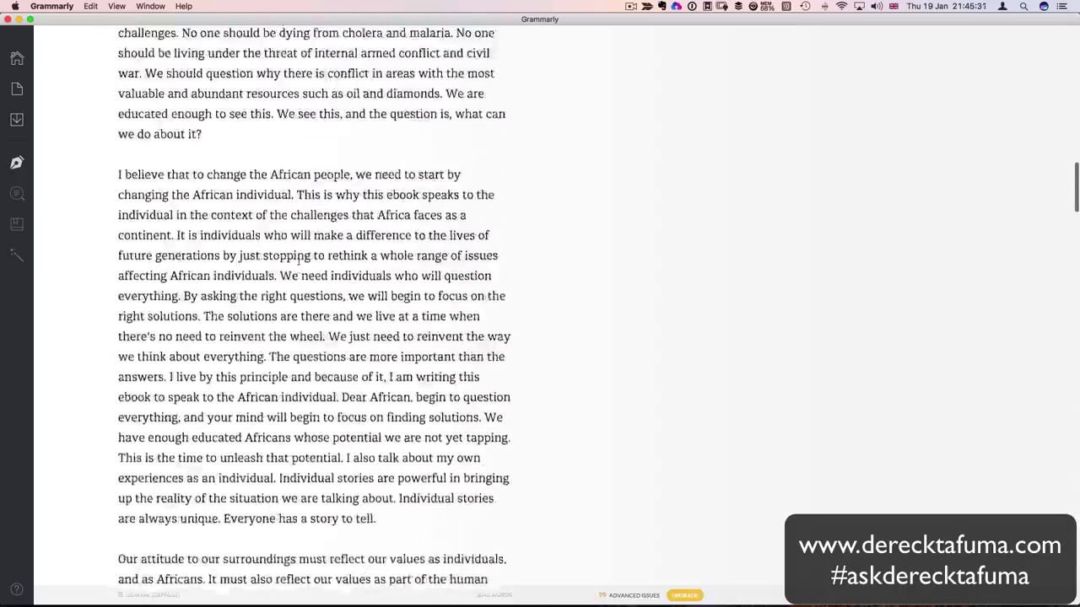
- Go to the document overview, view the download dialog for the "Welcome to grammarly" document, and cancel it
left_click(16, 60)
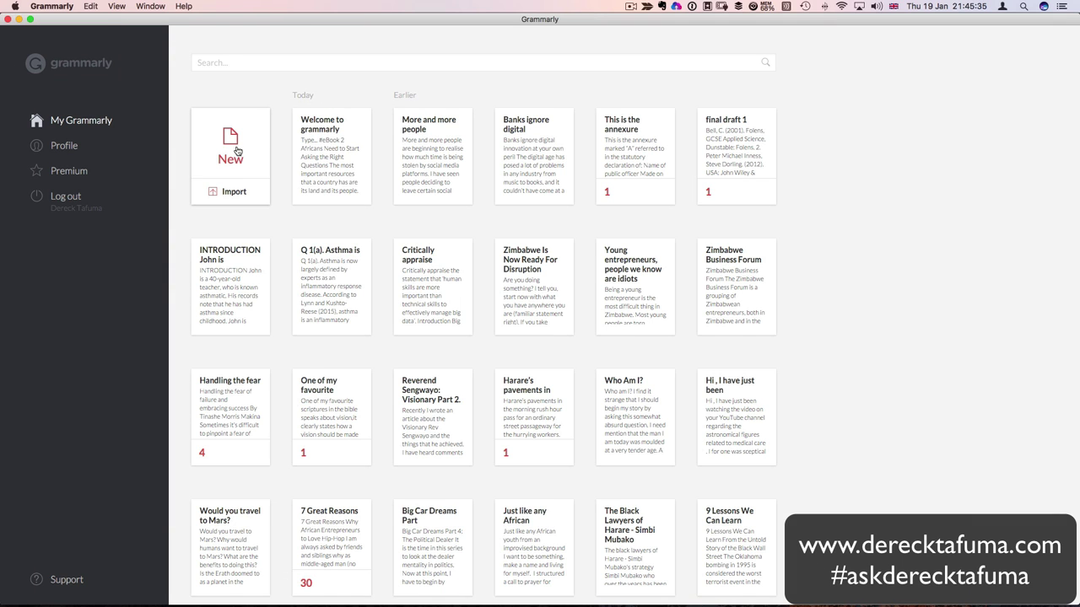
mouse_move(345, 140)
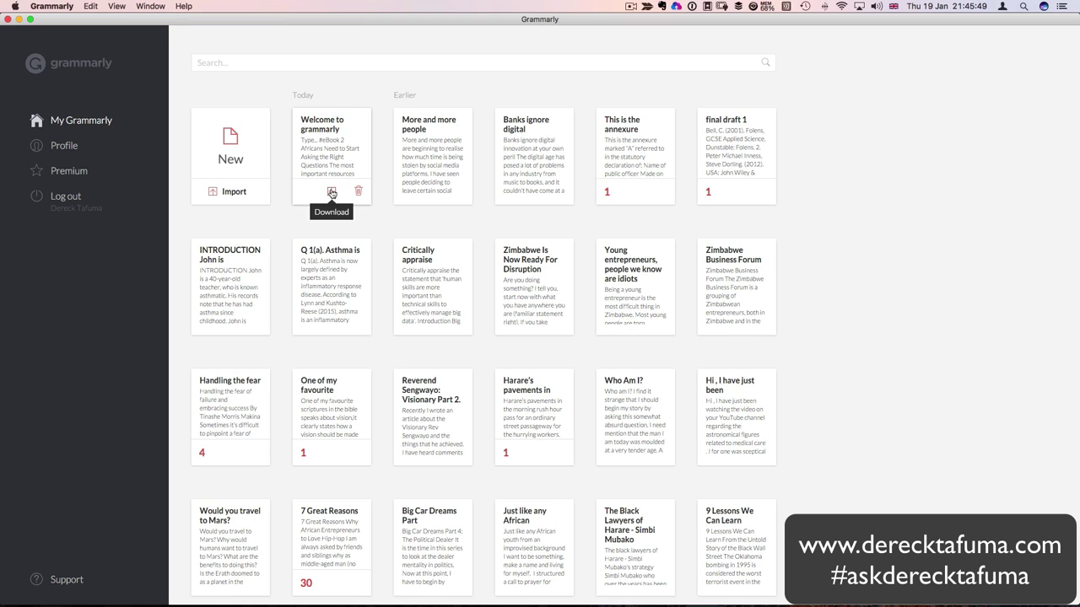
left_click(332, 193)
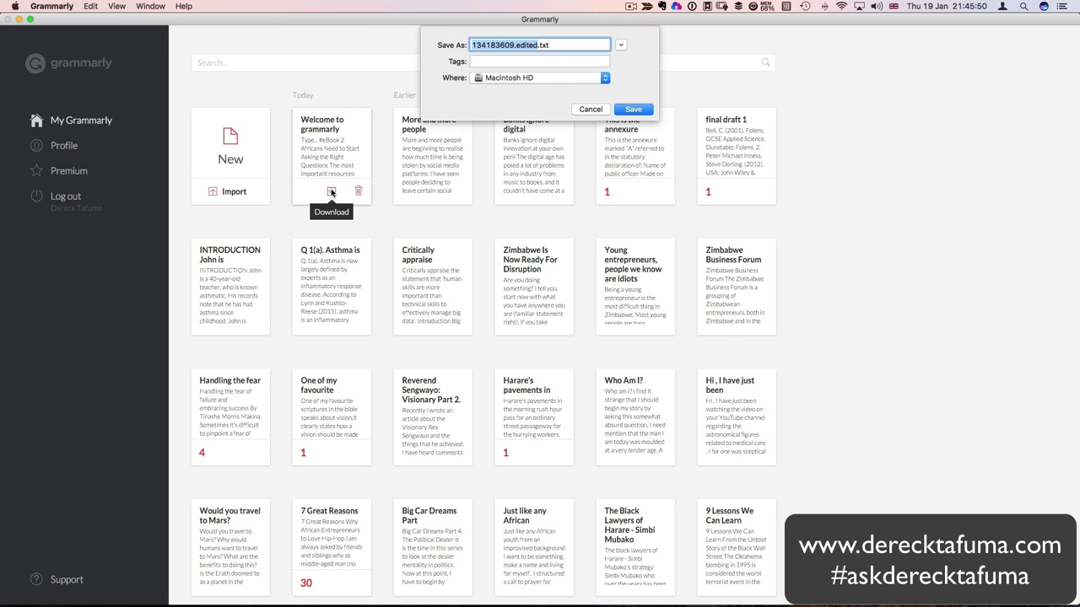
left_click(584, 110)
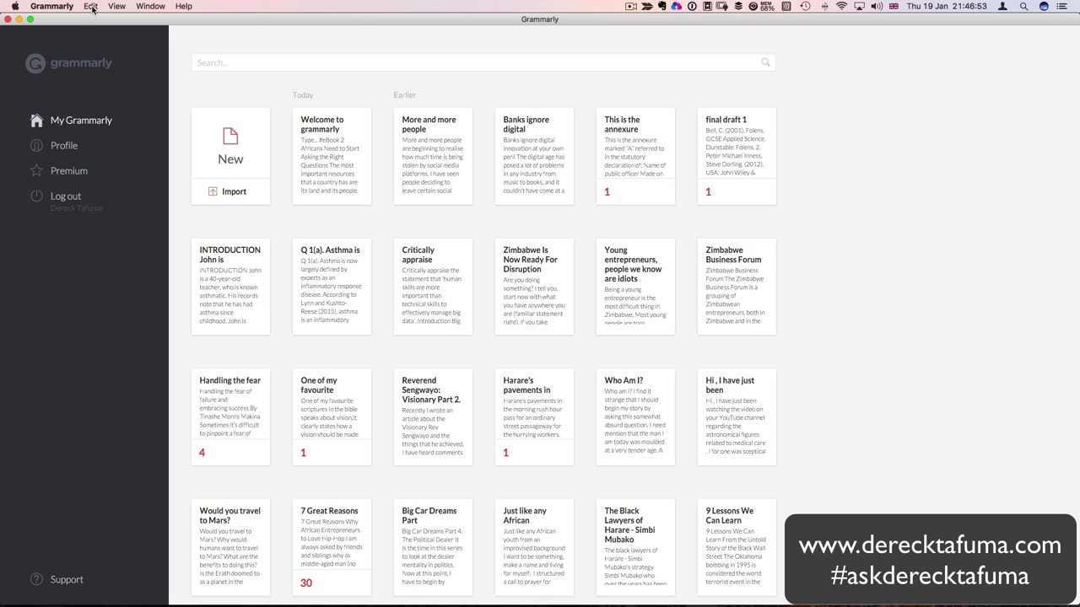
- Look through the installed applications in Launchpad and the open windows in Mission Control
key("F4")
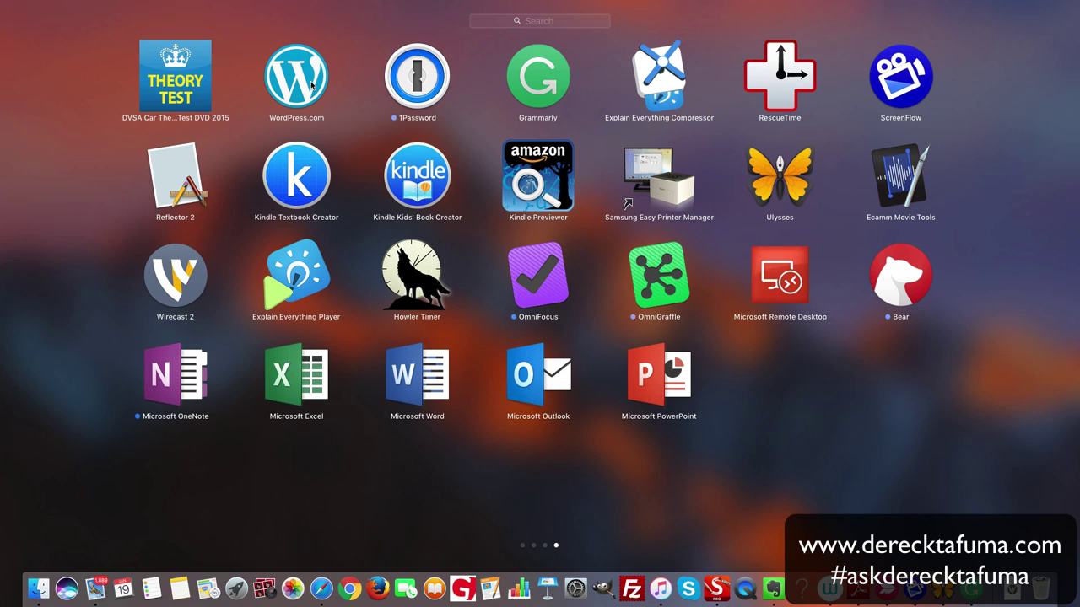
key("F3")
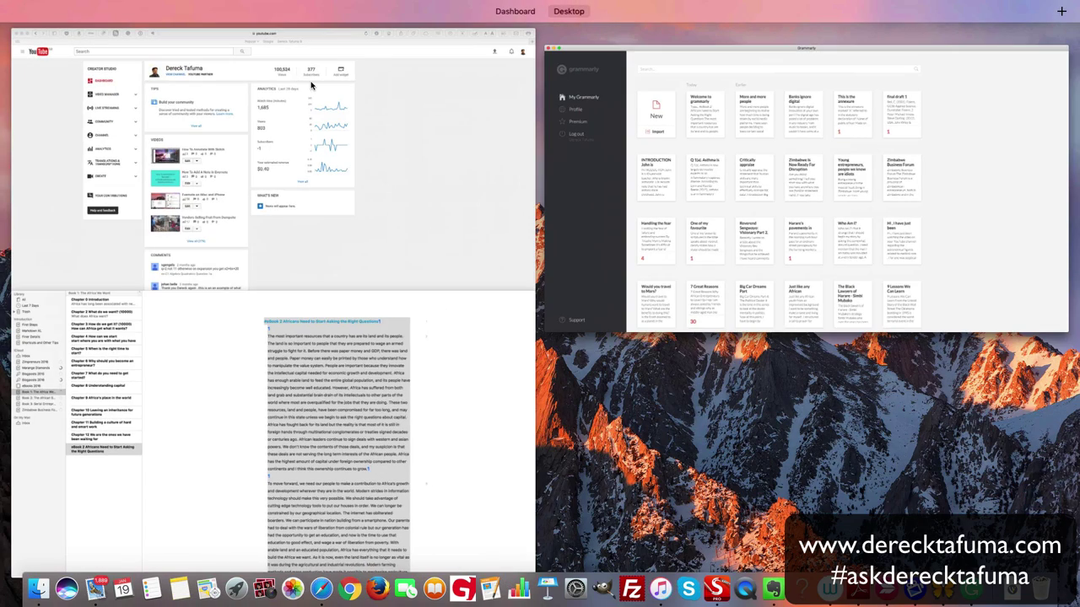
key("F3")
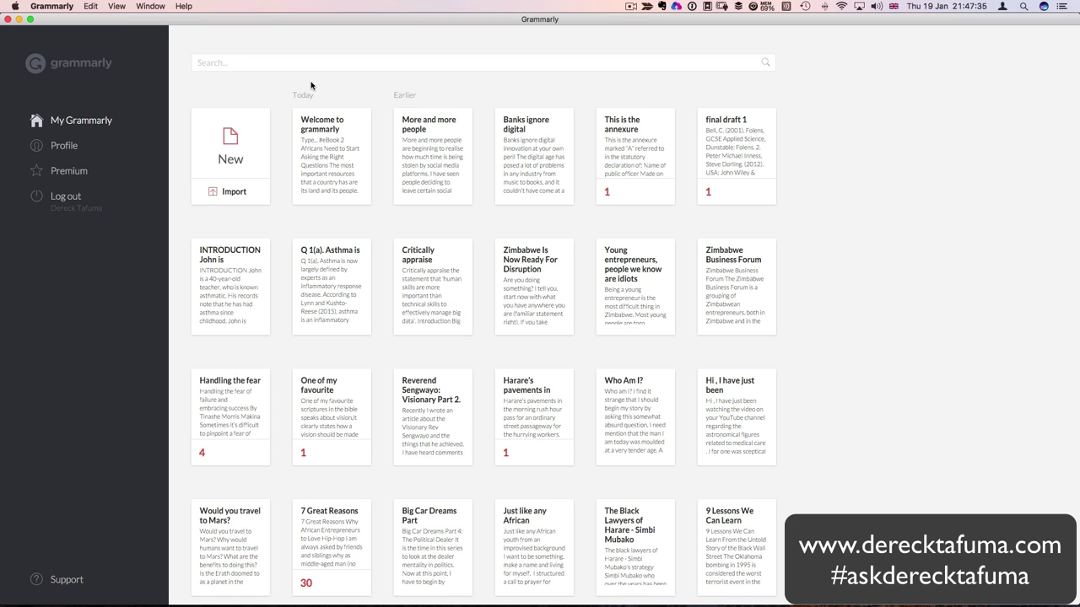
key("F4")
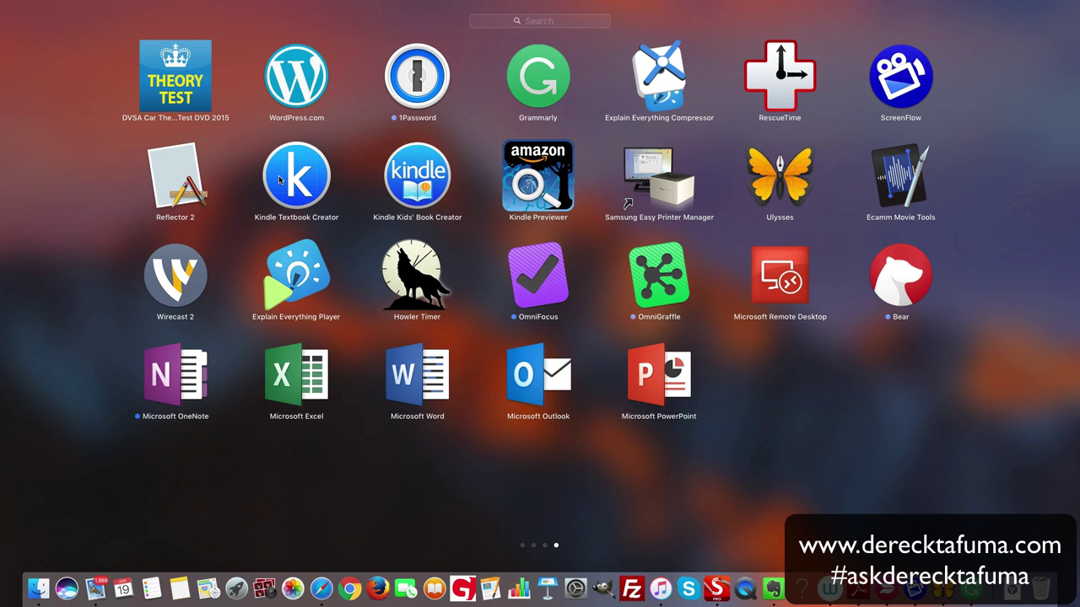
scroll(280, 179, "left", 3)
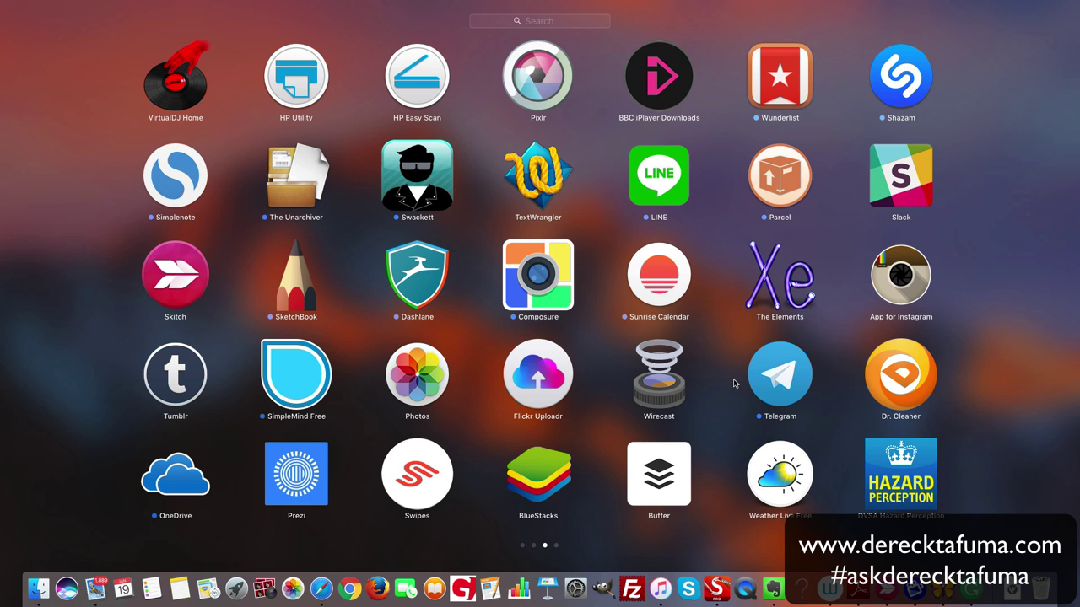
- Browse the Launchpad pages from the first to the last to review the installed writing and office applications
scroll(733, 384, "left", 2)
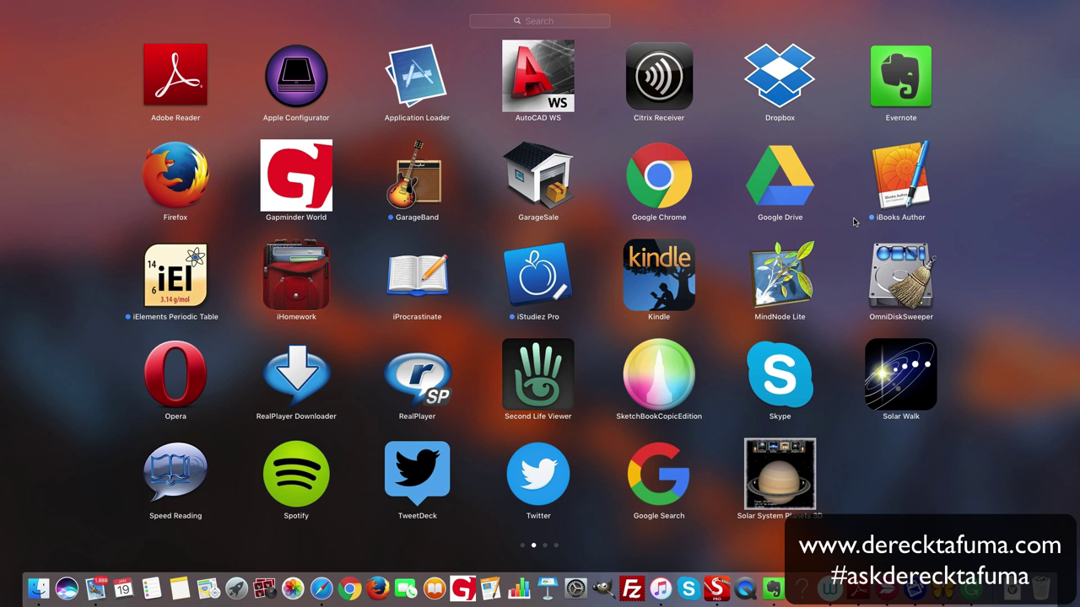
scroll(504, 241, "left", 3)
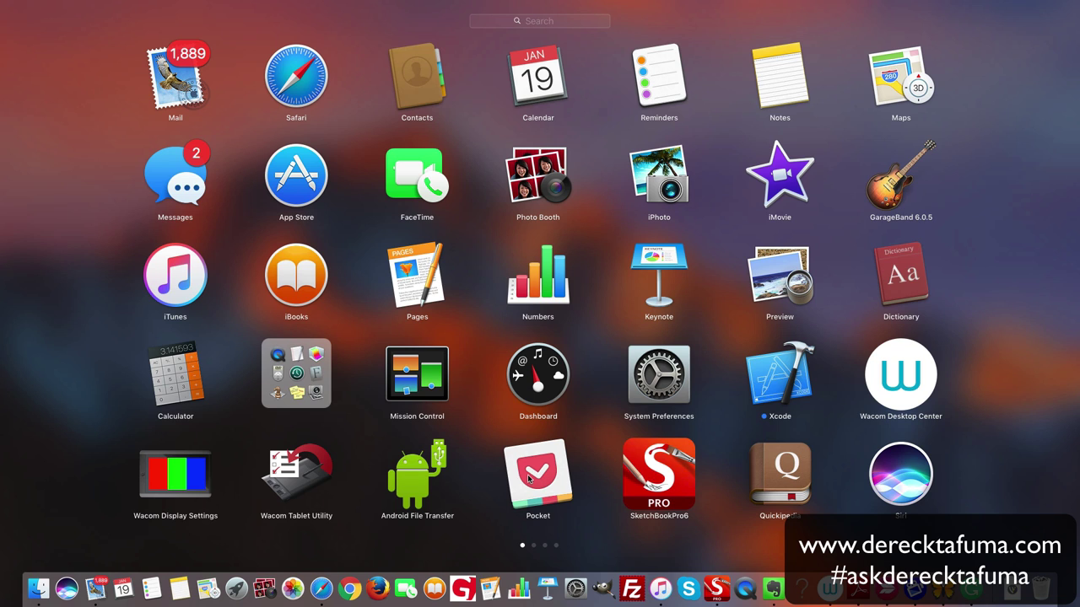
scroll(533, 481, "right", 1)
scroll(414, 348, "right", 2)
scroll(414, 349, "right", 2)
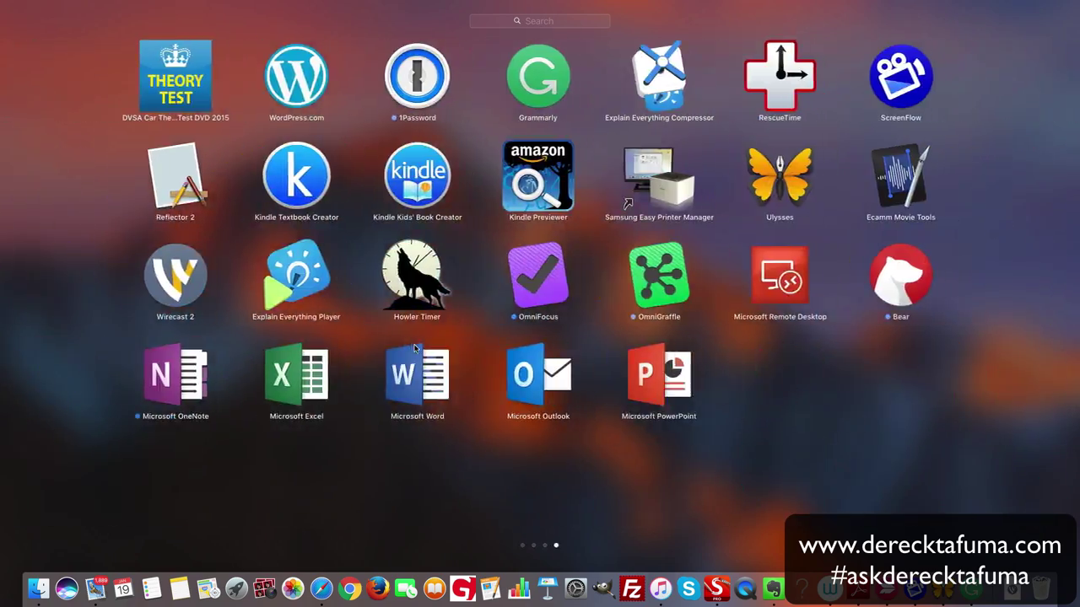
- Switch to Grammarly from Launchpad and reopen the "Welcome to grammarly" document containing the eBook text
left_click(538, 74)
key("ctrl+Up")
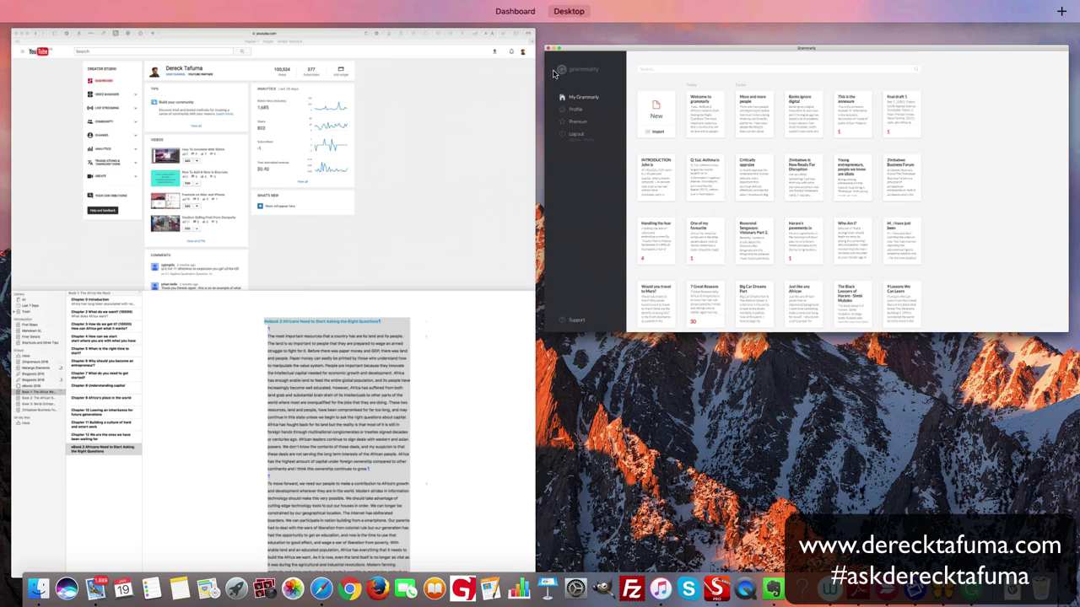
left_click(714, 150)
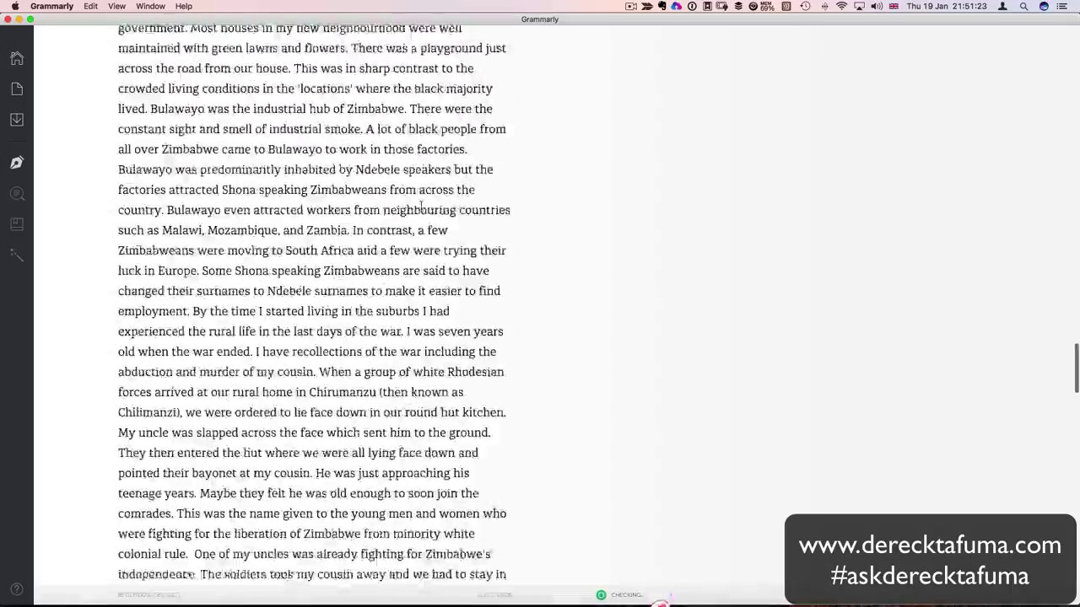
- Review the eBook text down to its last paragraph and return to the document's title
scroll(421, 204, "down", 20)
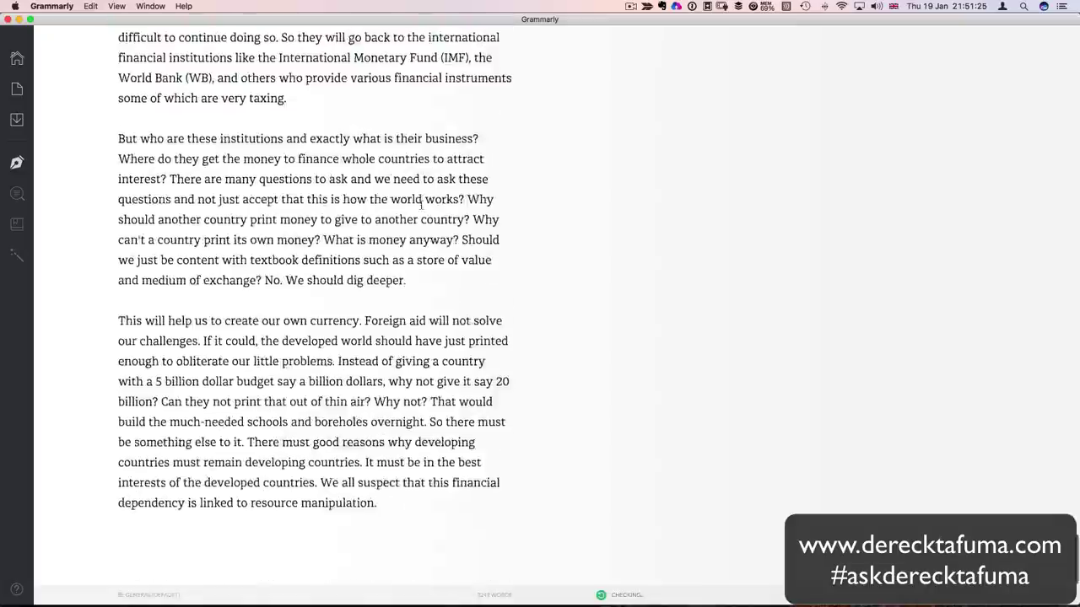
scroll(421, 204, "up", 20)
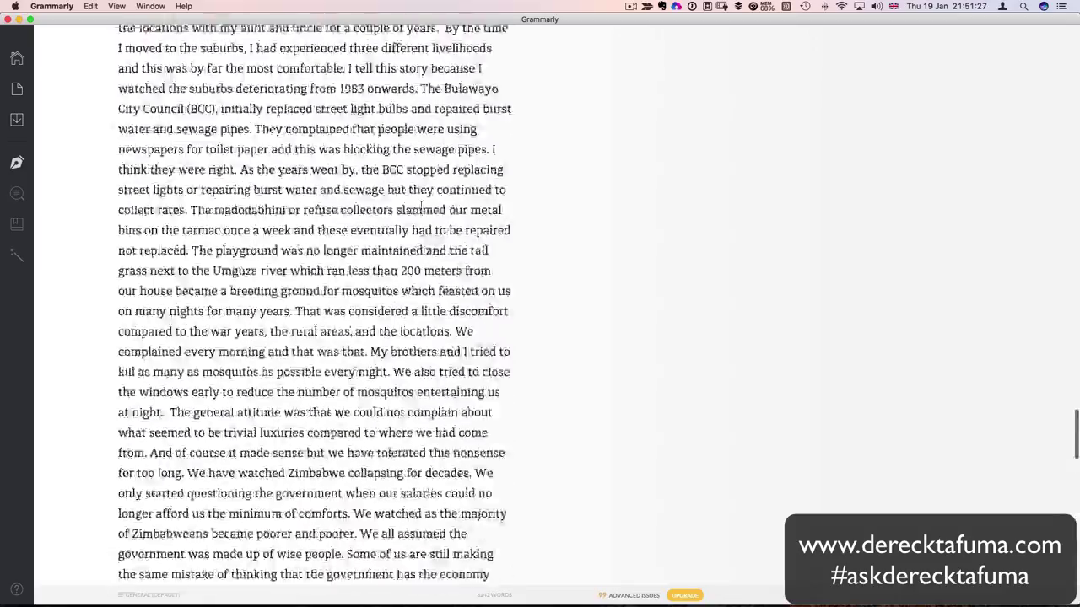
scroll(421, 204, "up", 20)
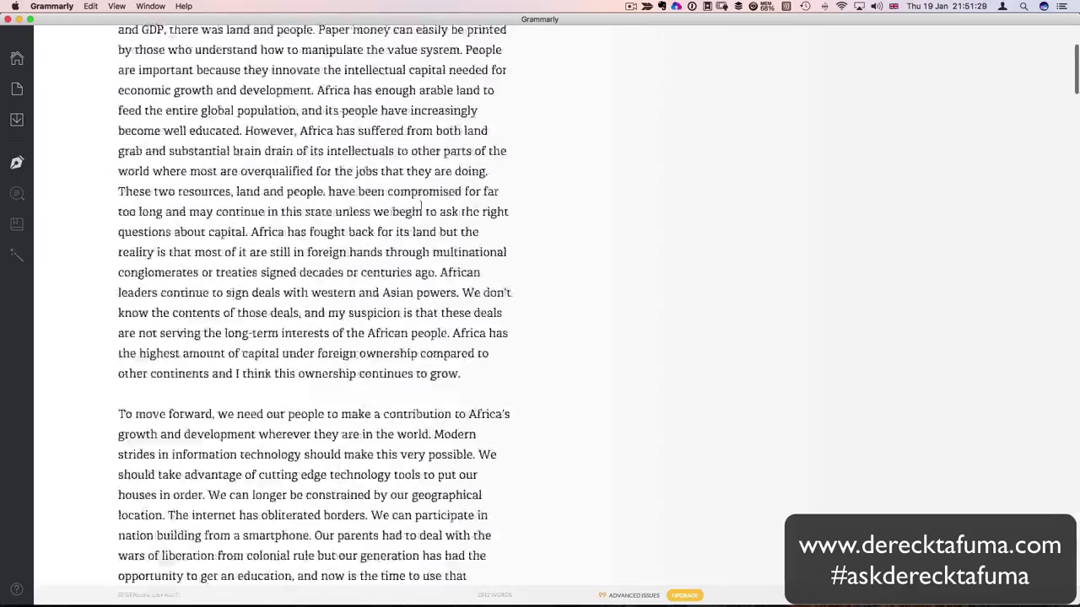
scroll(421, 204, "up", 5)
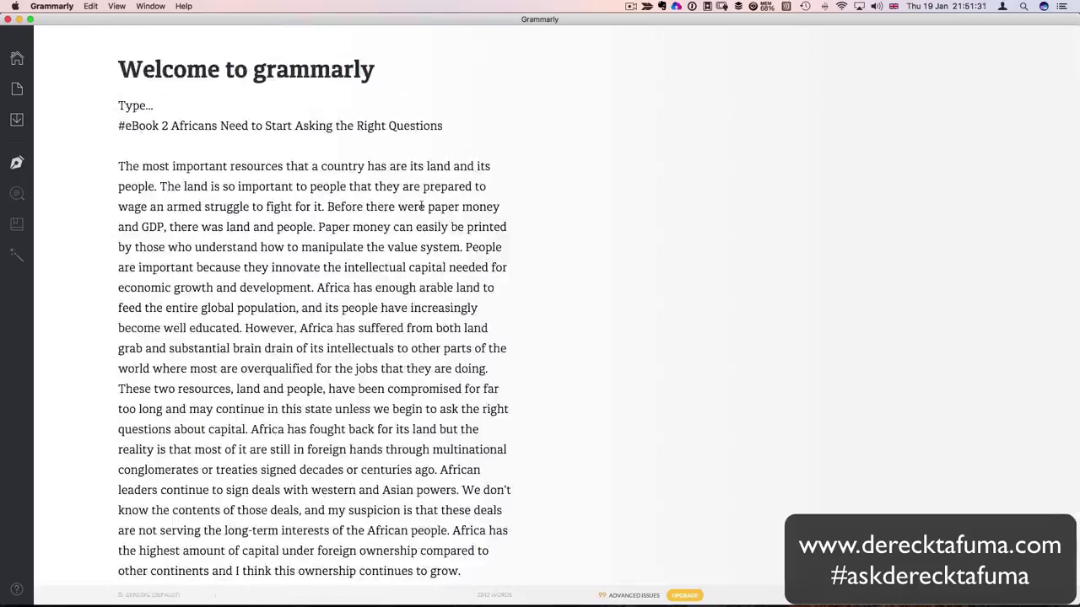